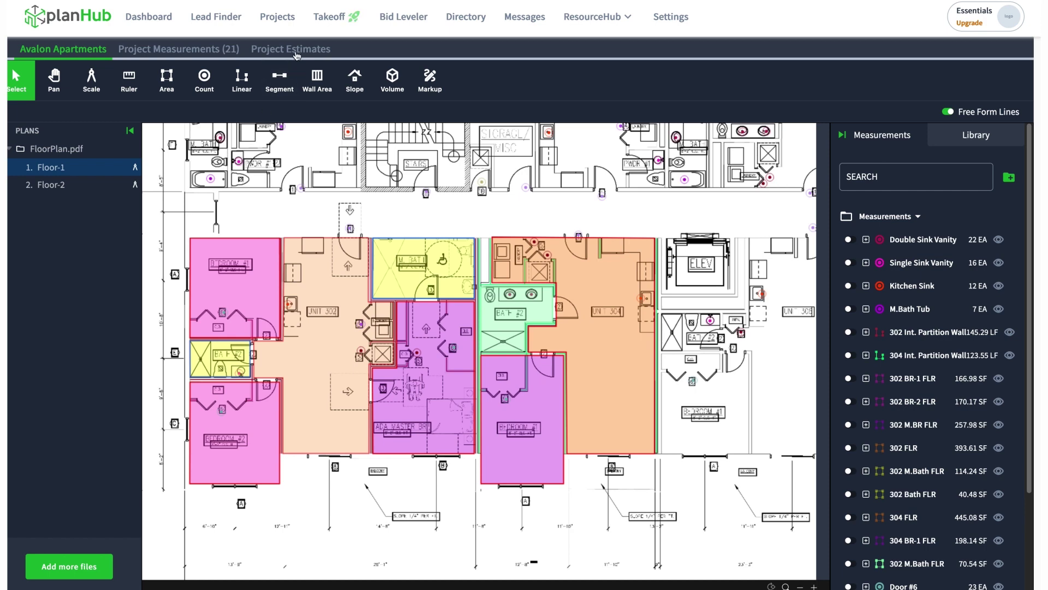
# Show the Avalon Apartments Project Estimates, with Unit 302 totalling $29,137.60
pyautogui.click(295, 51)
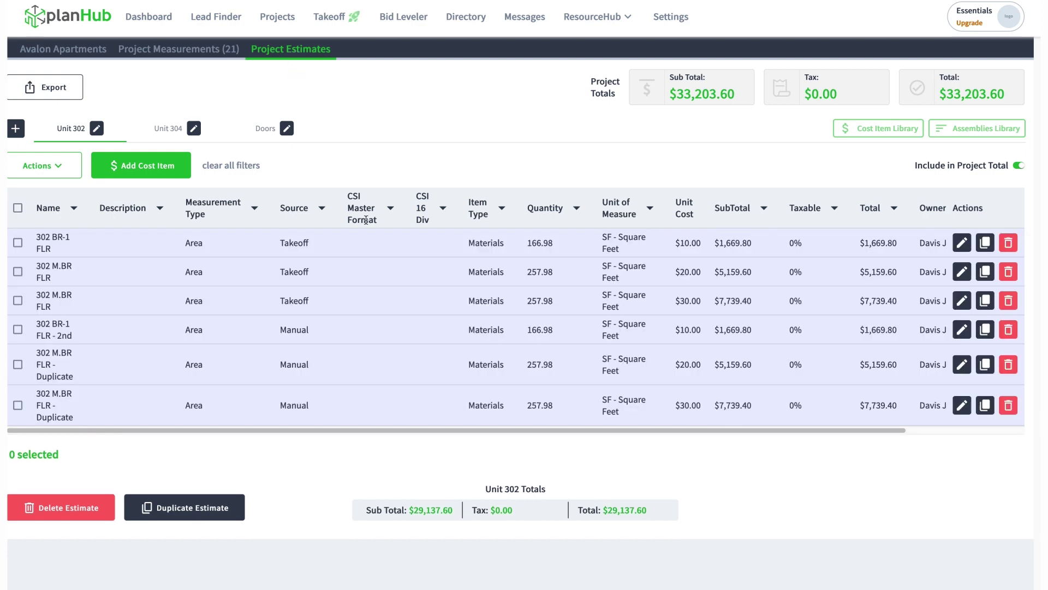
# Bring up the Cost Item Library listing all 98,354 items
pyautogui.click(882, 135)
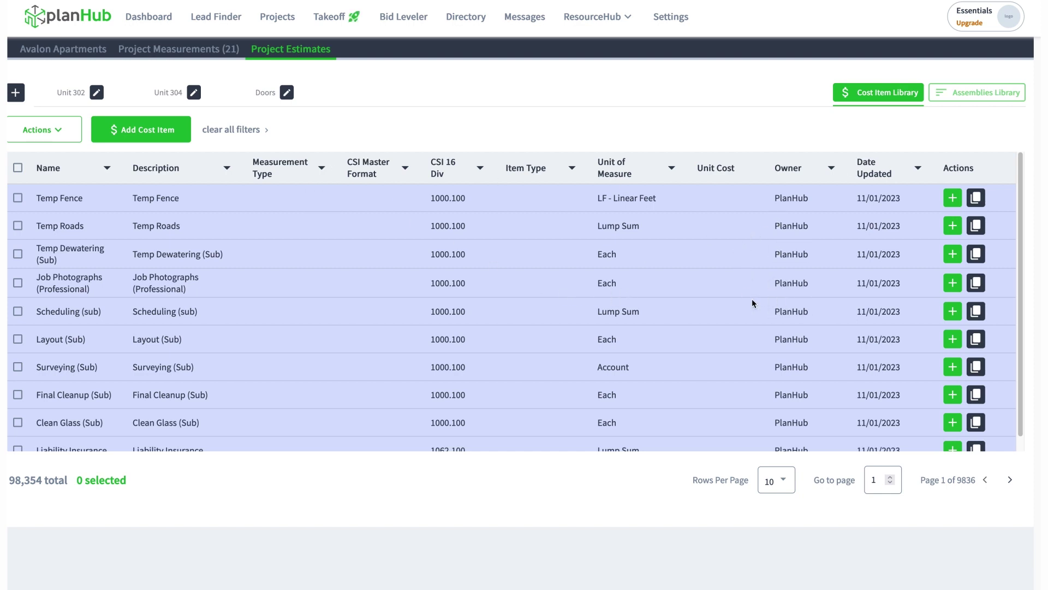
# Filter library items by name to 2x4x8, leaving 25 lumber items
pyautogui.click(107, 170)
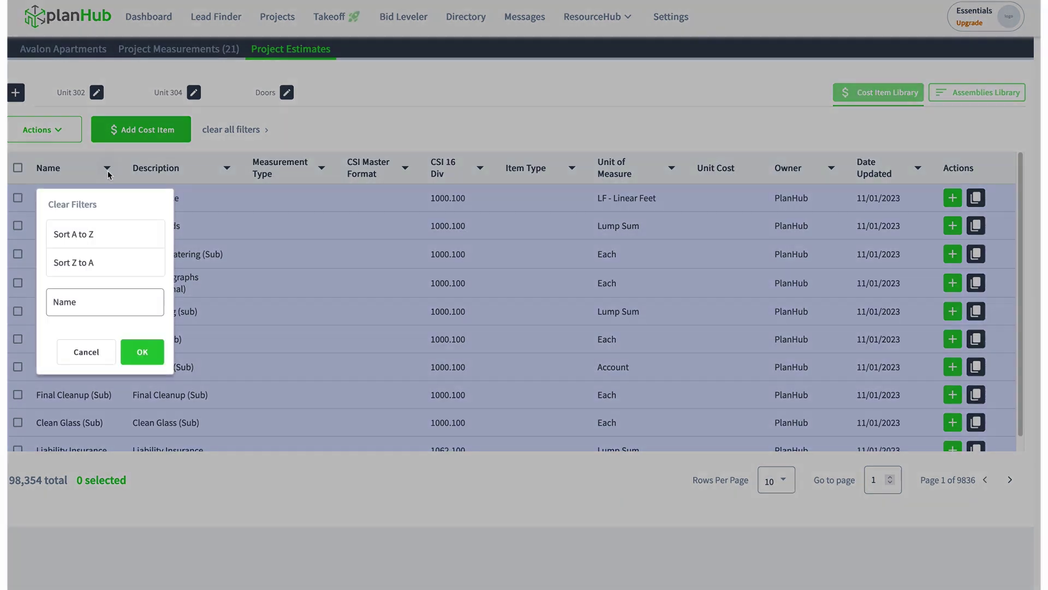
pyautogui.click(112, 302)
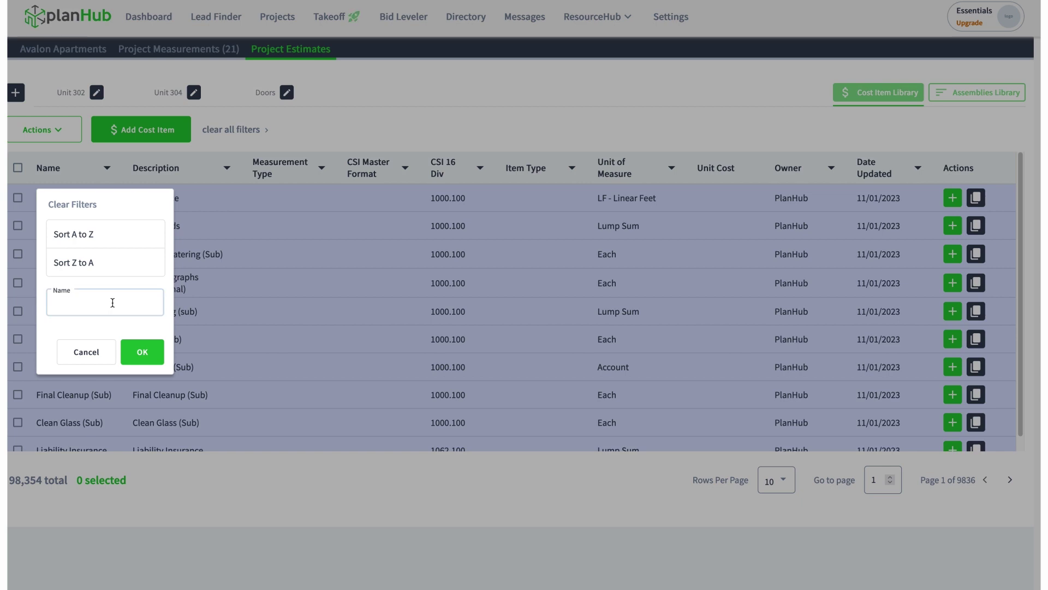
pyautogui.write('2')
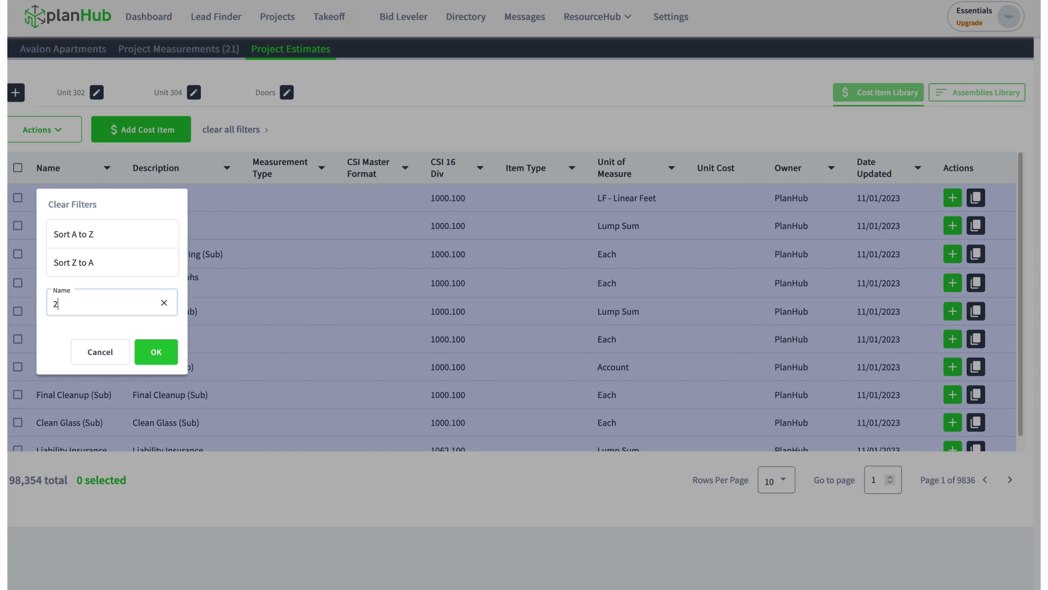
pyautogui.write('x4x89')
pyautogui.press('BackSpace')
pyautogui.click(156, 356)
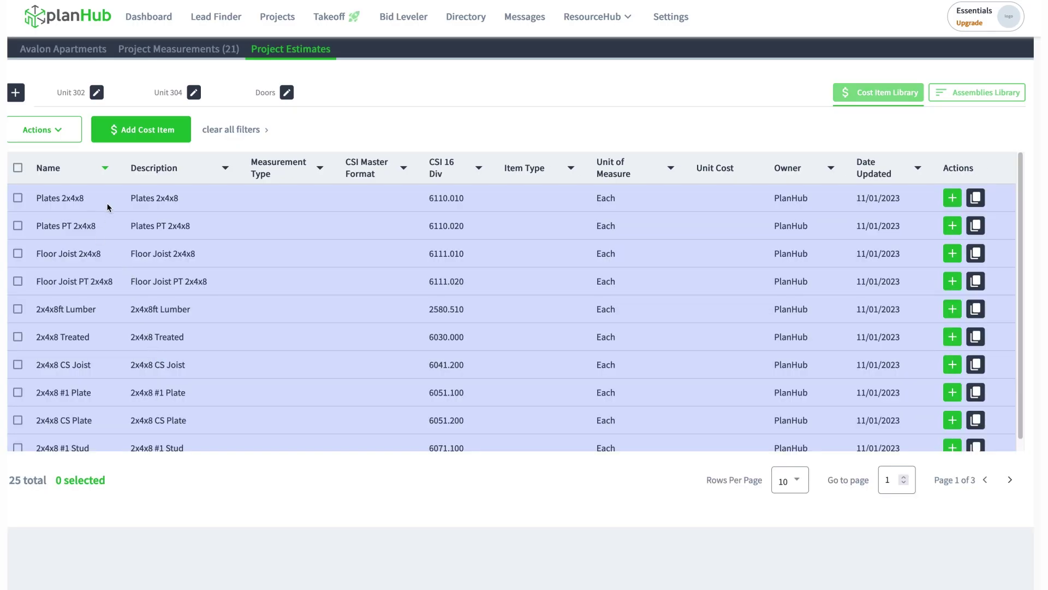
pyautogui.scroll(-1, 73, 339)
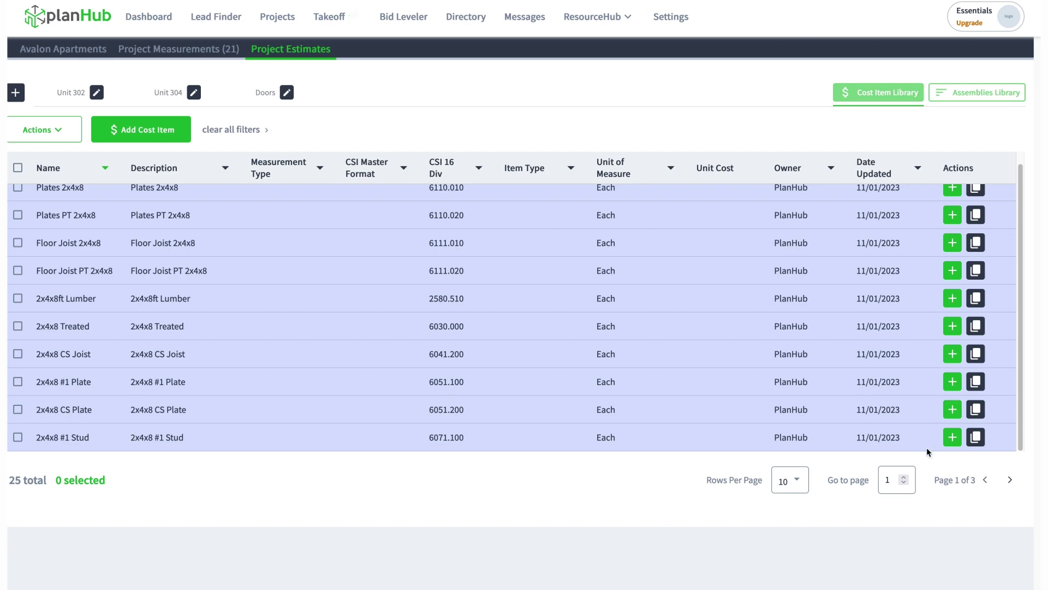
# Add the 2x4x8 #1 Stud item (6071.100) to the Unit 302 estimate and view it
pyautogui.click(945, 436)
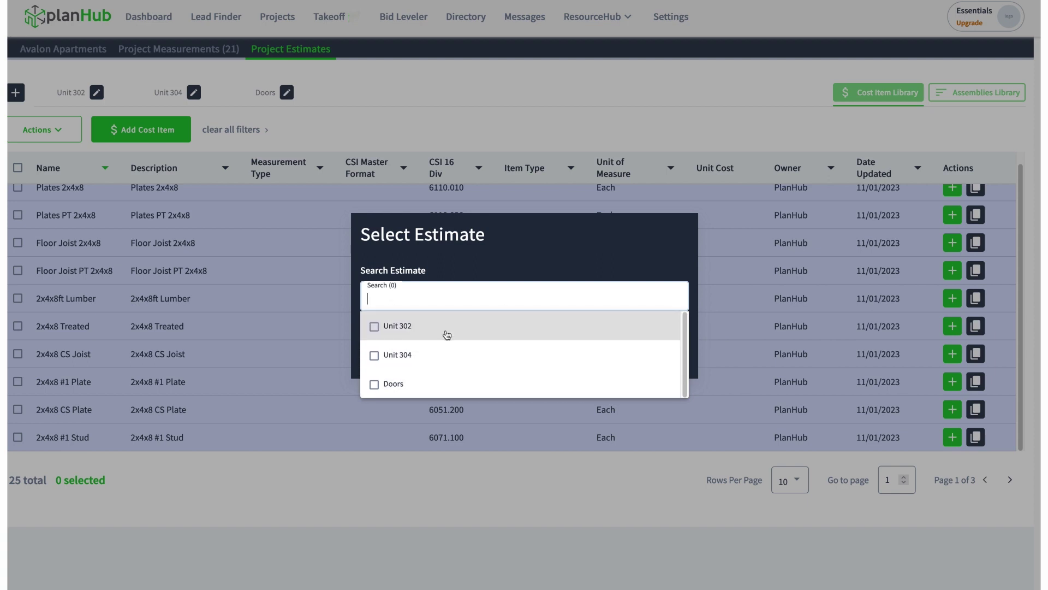
pyautogui.click(406, 334)
pyautogui.click(616, 273)
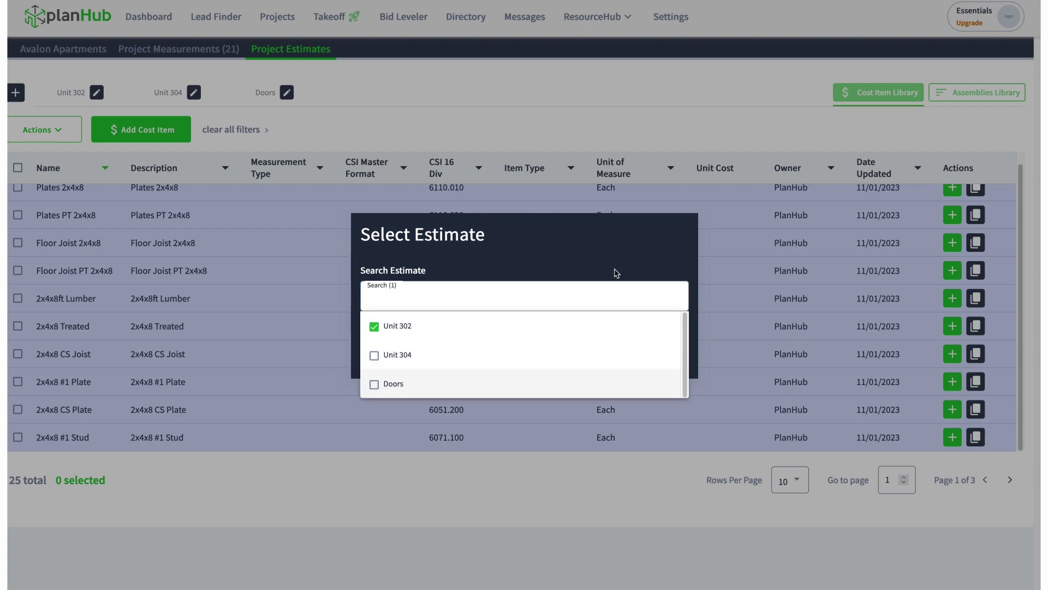
pyautogui.click(666, 357)
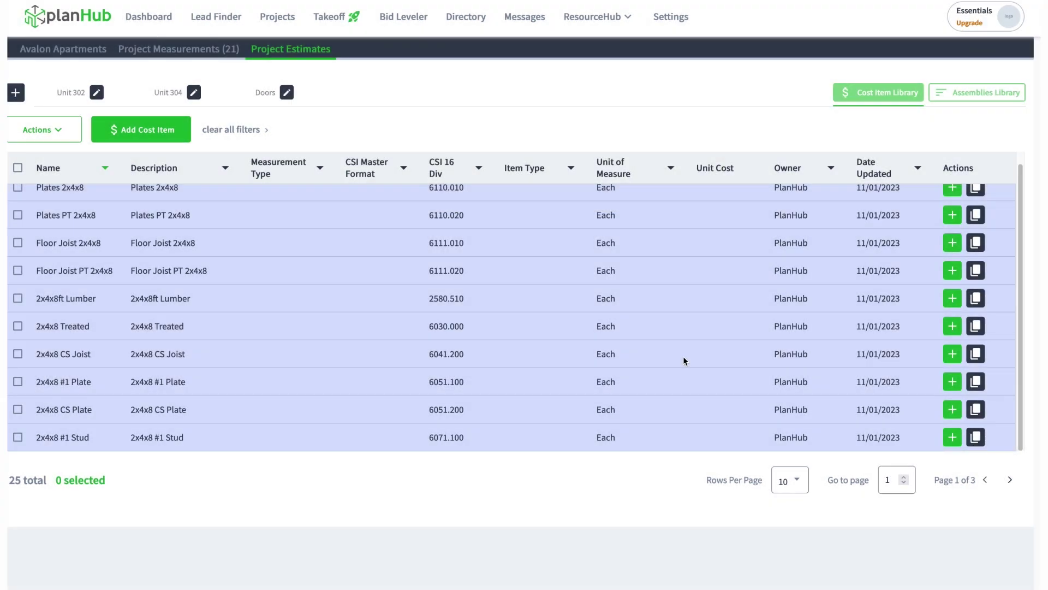
pyautogui.click(67, 98)
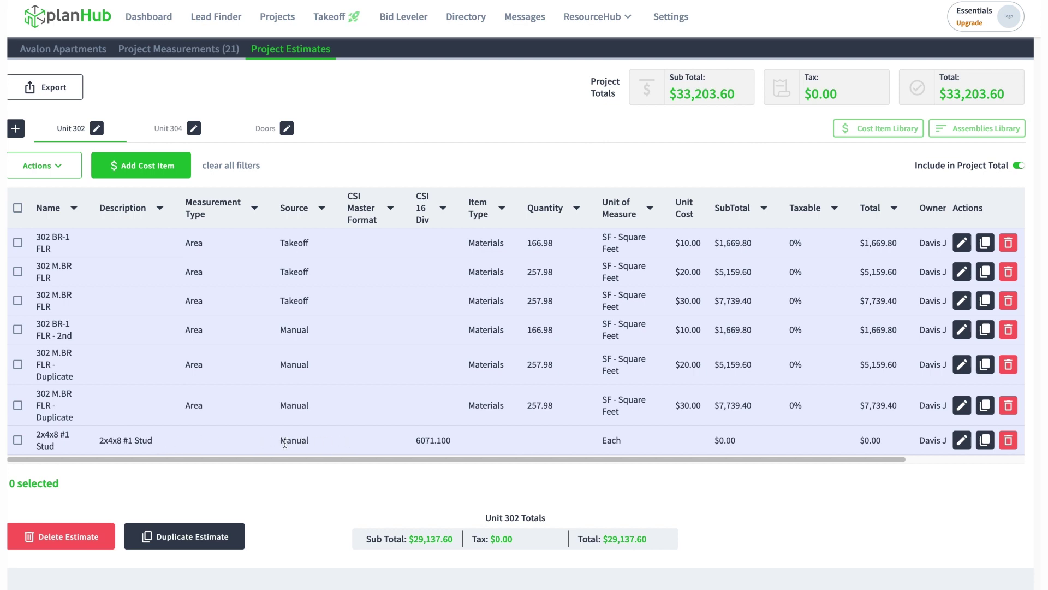
# Make the stud line Materials, 30 Each at $2.48, totalling $74.40
pyautogui.click(962, 440)
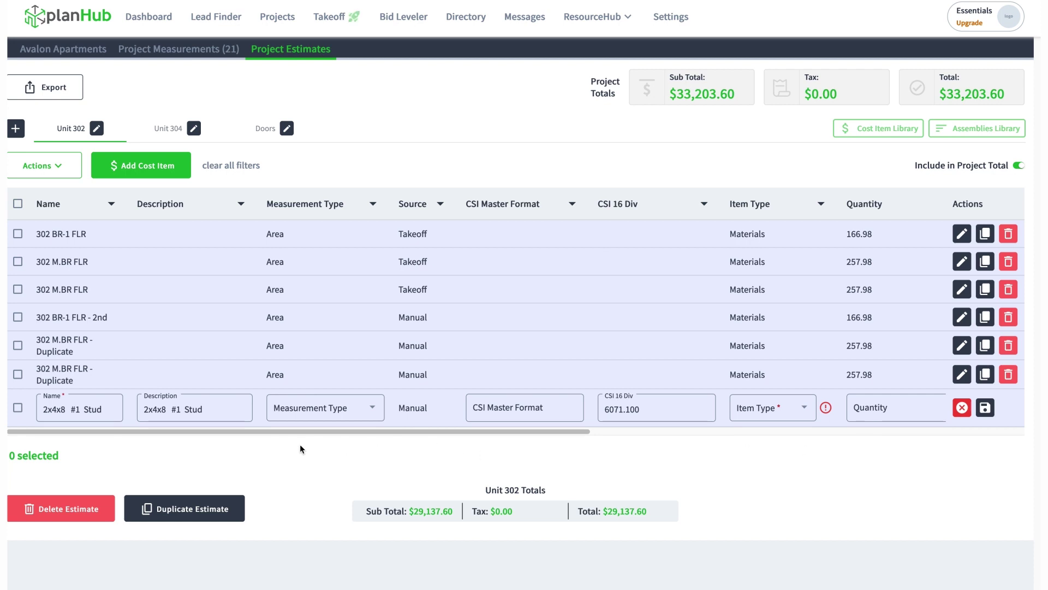
pyautogui.moveTo(353, 439); pyautogui.dragTo(601, 445)
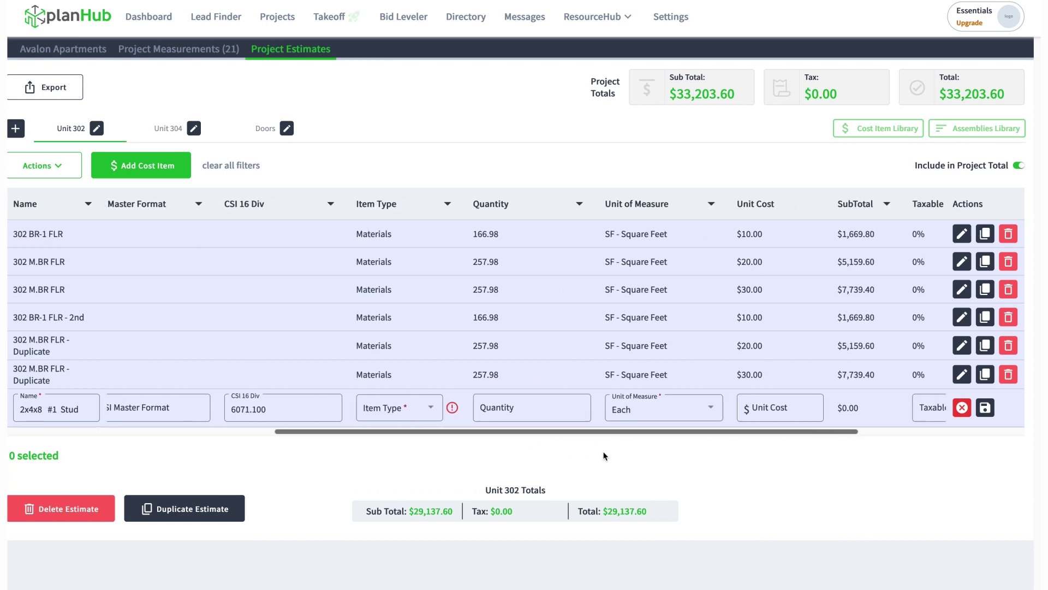
pyautogui.click(423, 419)
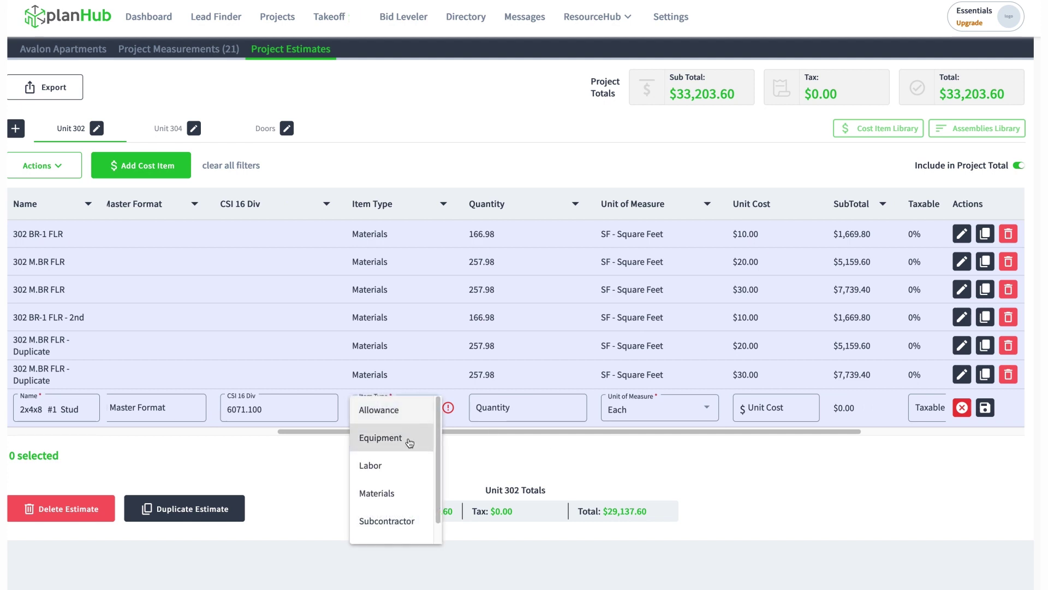
pyautogui.click(400, 493)
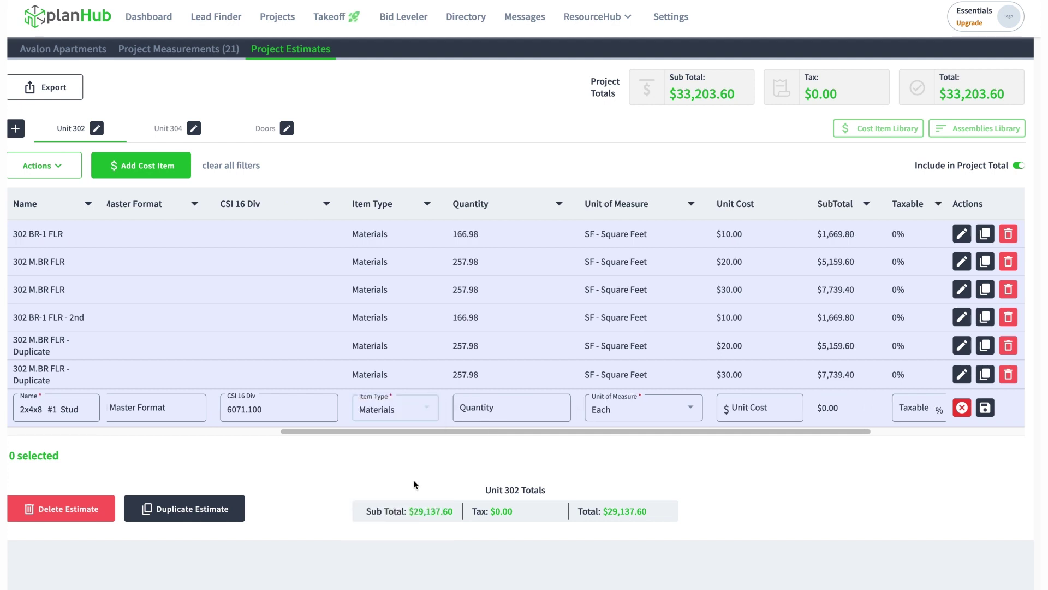
pyautogui.click(502, 409)
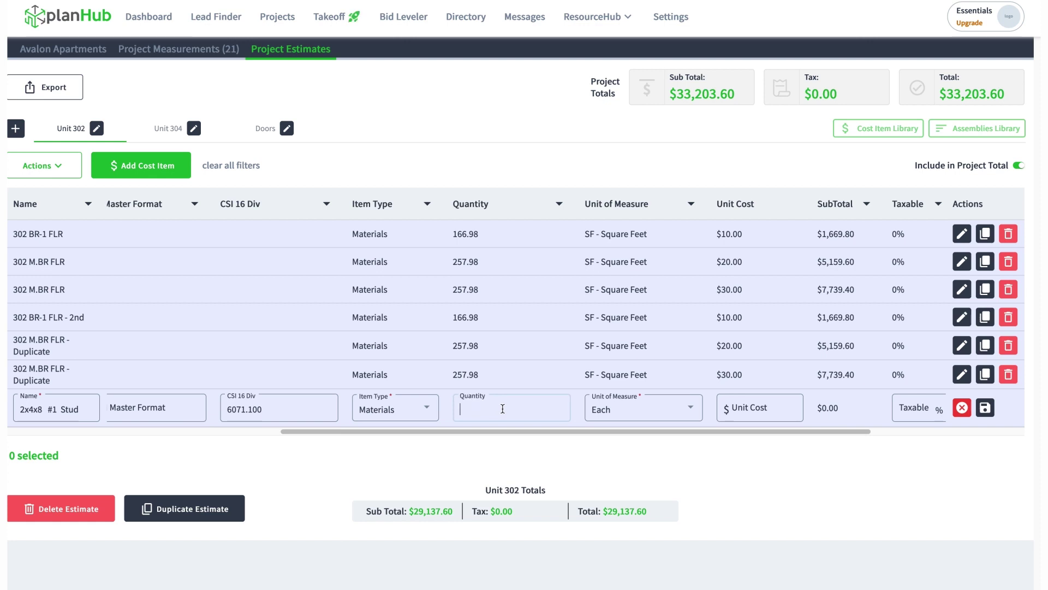
pyautogui.write('30')
pyautogui.click(659, 415)
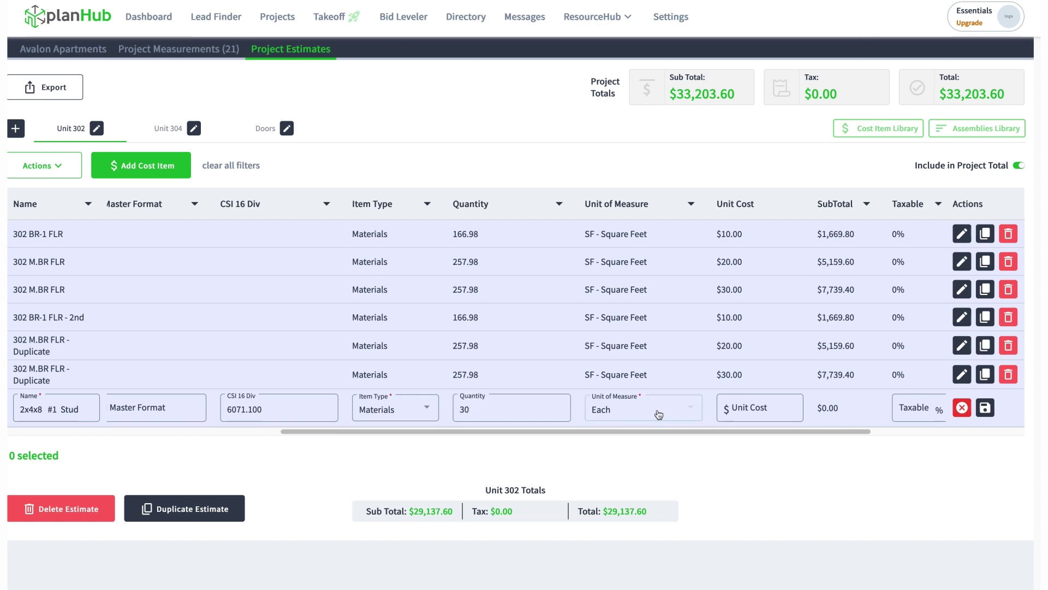
pyautogui.click(659, 414)
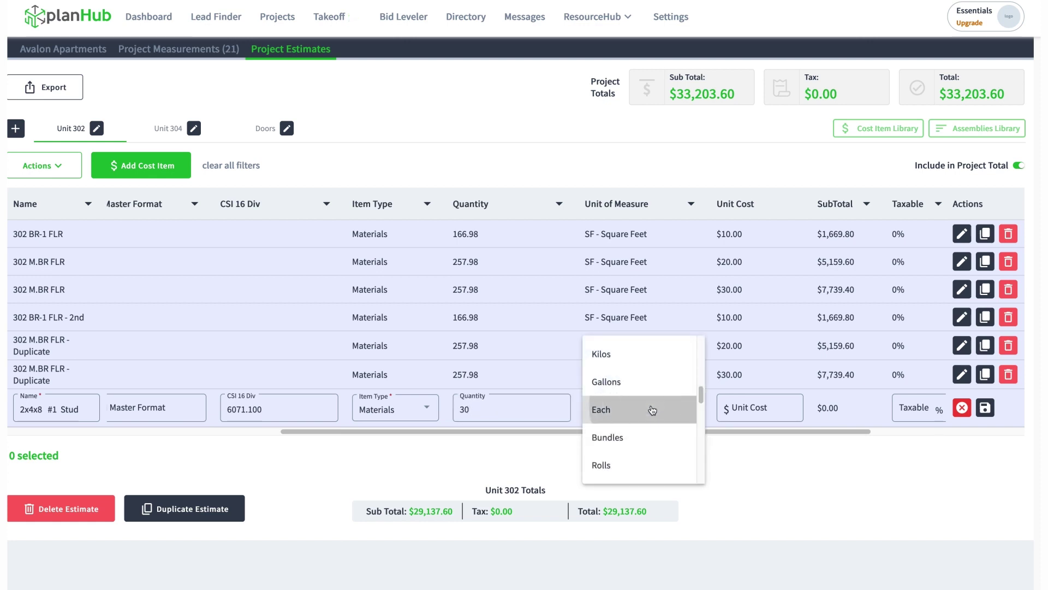
pyautogui.click(652, 410)
pyautogui.click(773, 412)
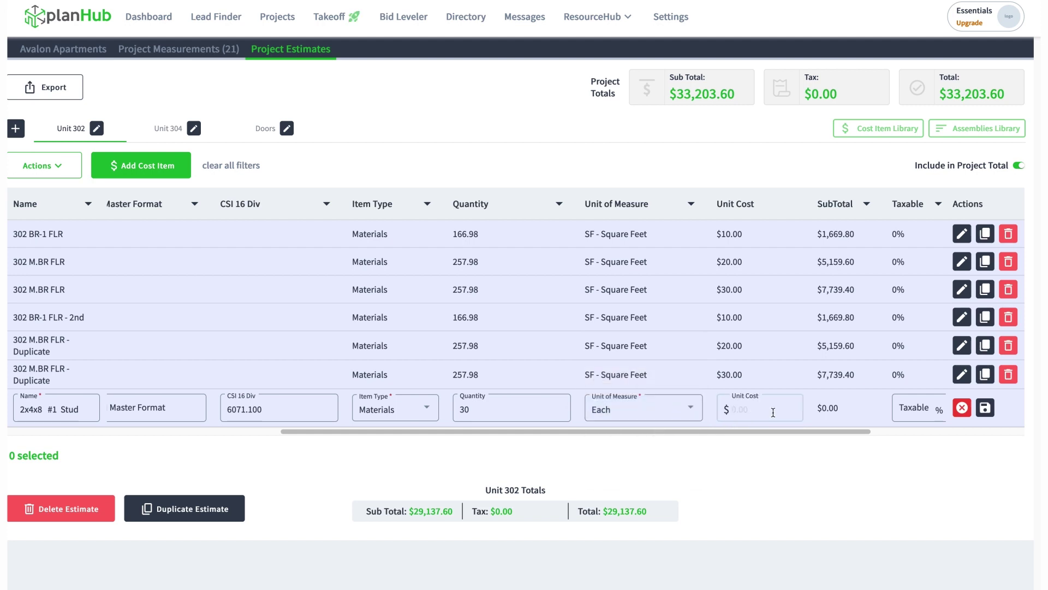
pyautogui.write('2.48')
pyautogui.click(985, 409)
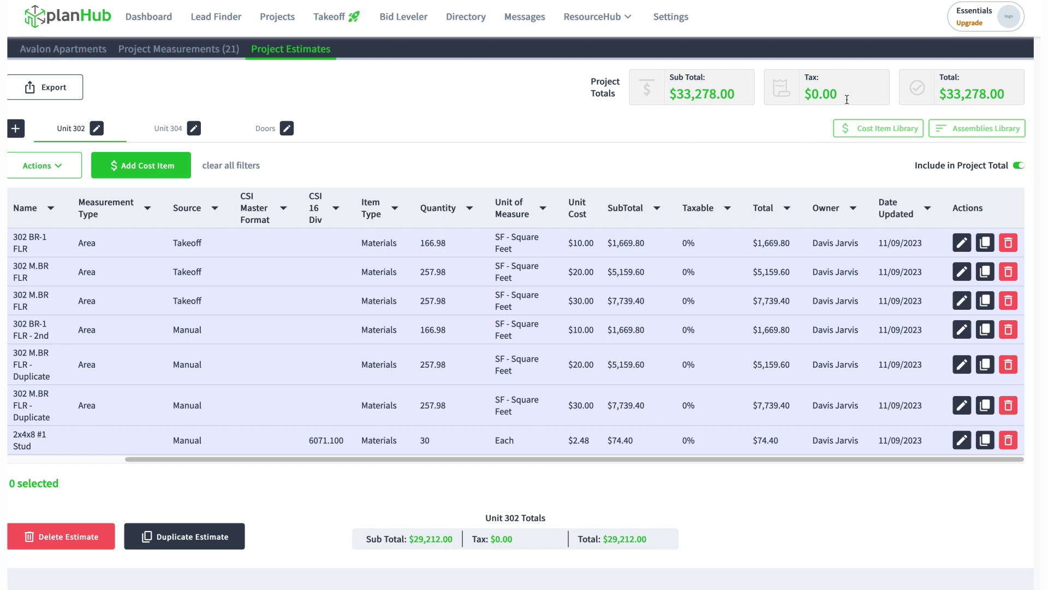
# Toggle Unit 302's Include in Project Total off and back on, then return to the Cost Item Library
pyautogui.click(1019, 166)
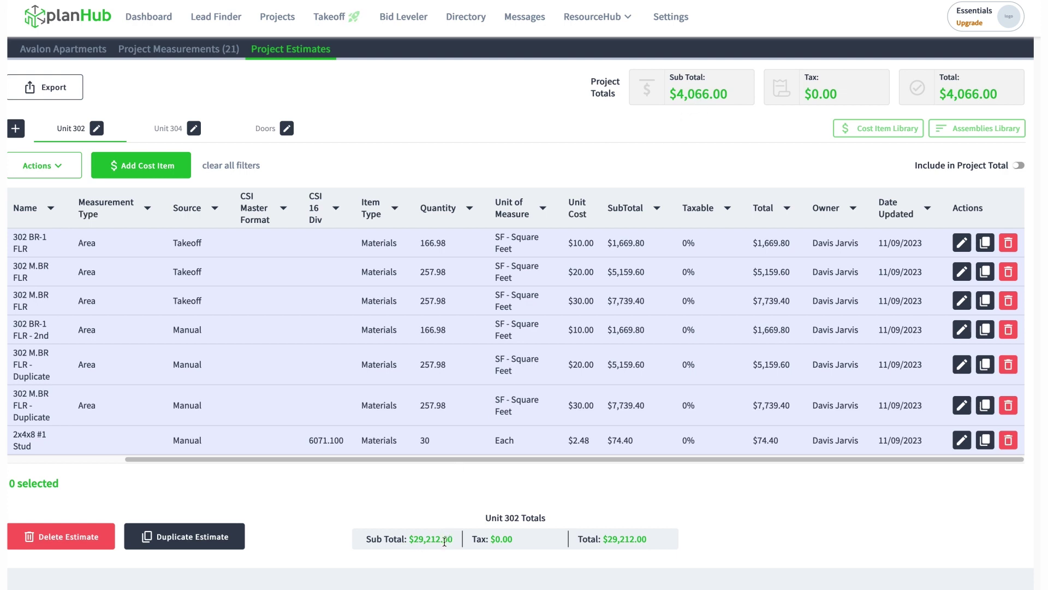
pyautogui.click(1019, 165)
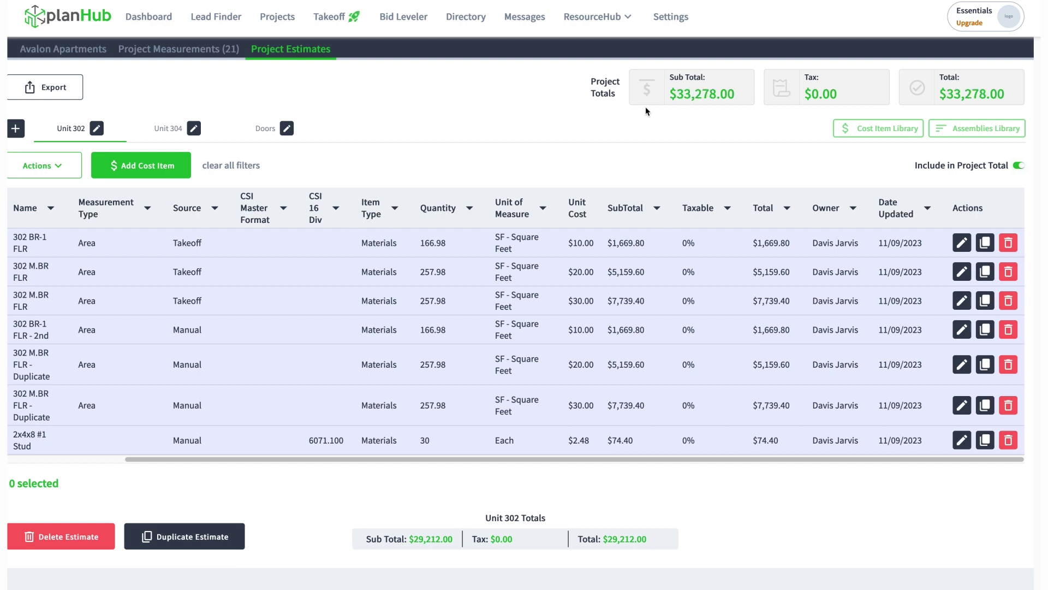
pyautogui.moveTo(488, 460); pyautogui.dragTo(275, 463)
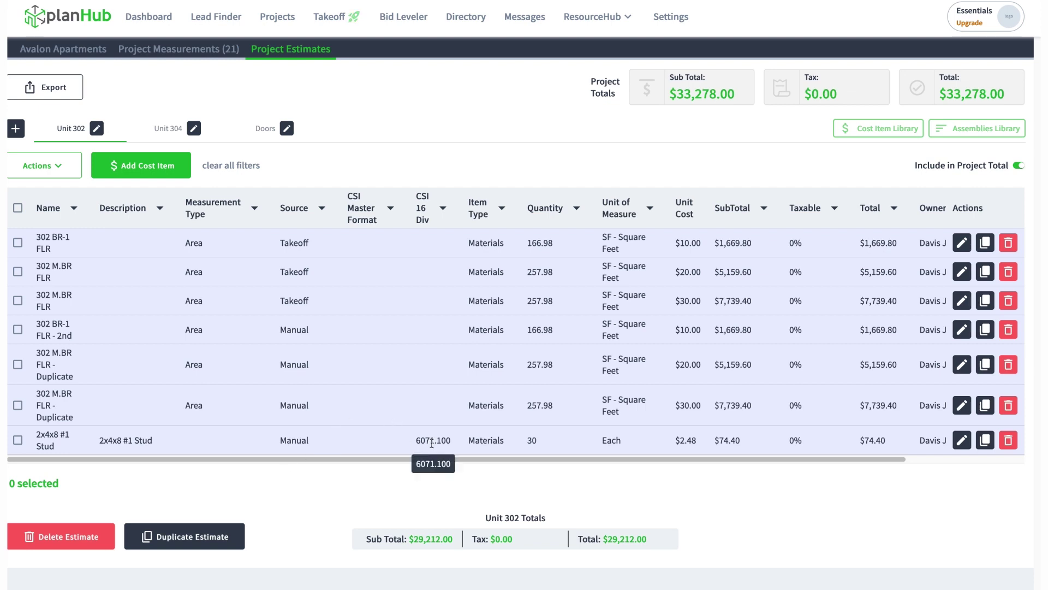
pyautogui.click(914, 130)
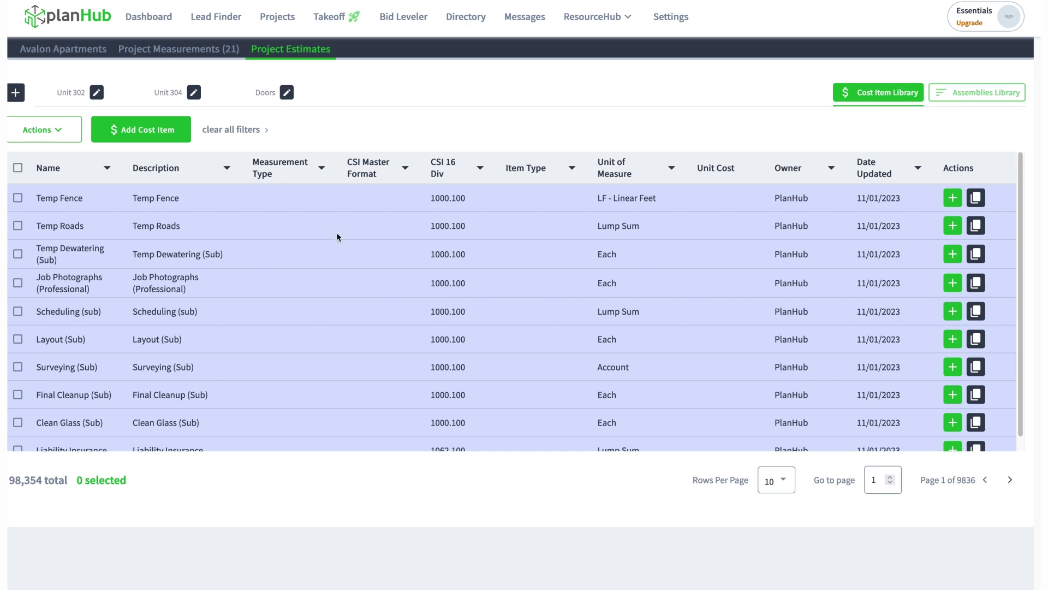
# Filter the library by name to 'concrete slab' and duplicate the first Concrete Slab On Grade item
pyautogui.click(107, 167)
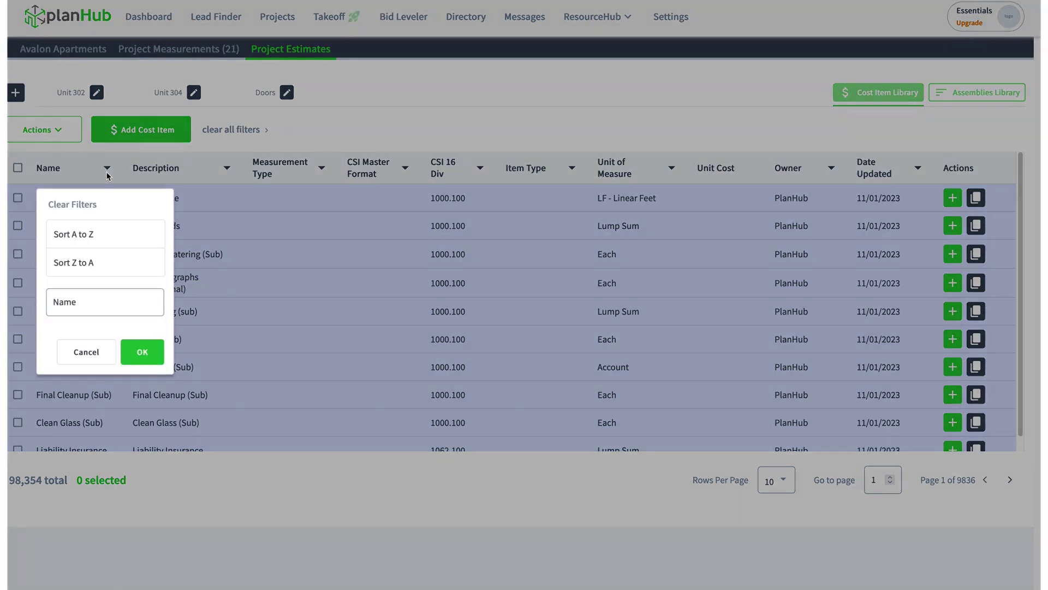
pyautogui.click(103, 300)
pyautogui.write('con')
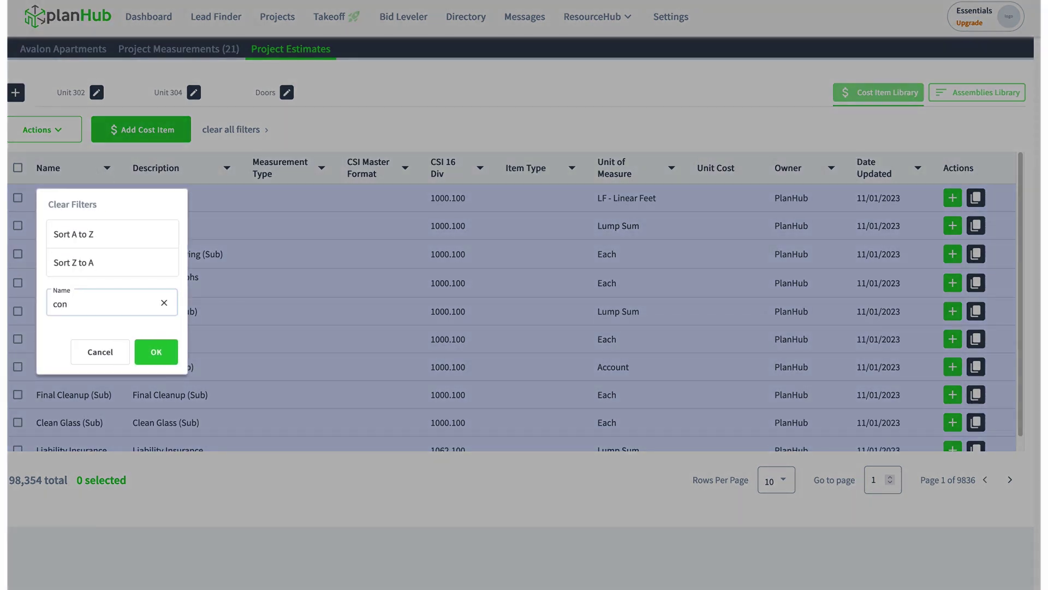
pyautogui.write('crete sal')
pyautogui.press('BackSpace')
pyautogui.press('BackSpace')
pyautogui.write('lab')
pyautogui.click(167, 356)
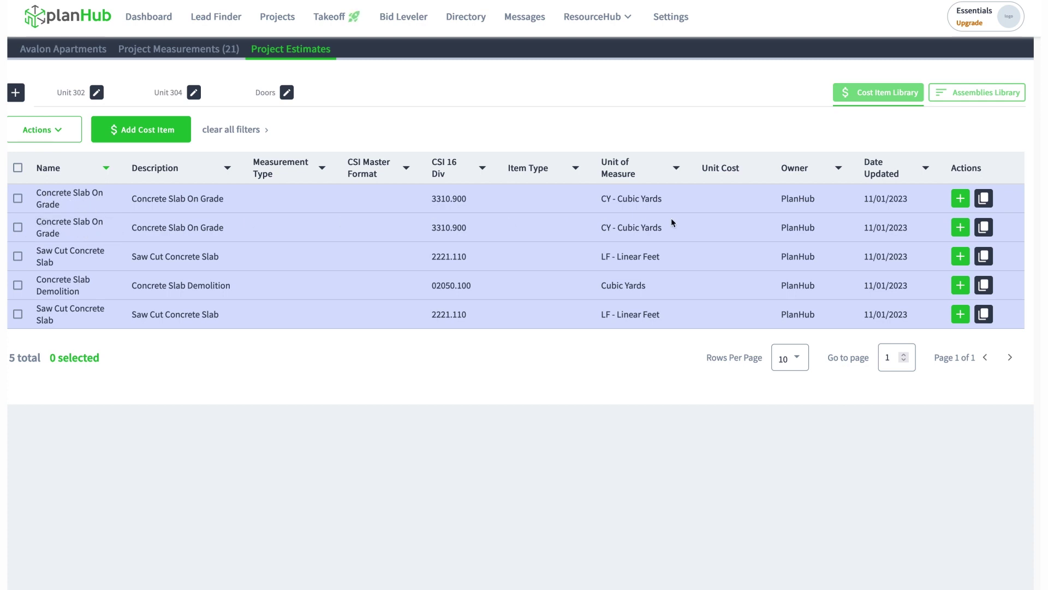
pyautogui.click(984, 200)
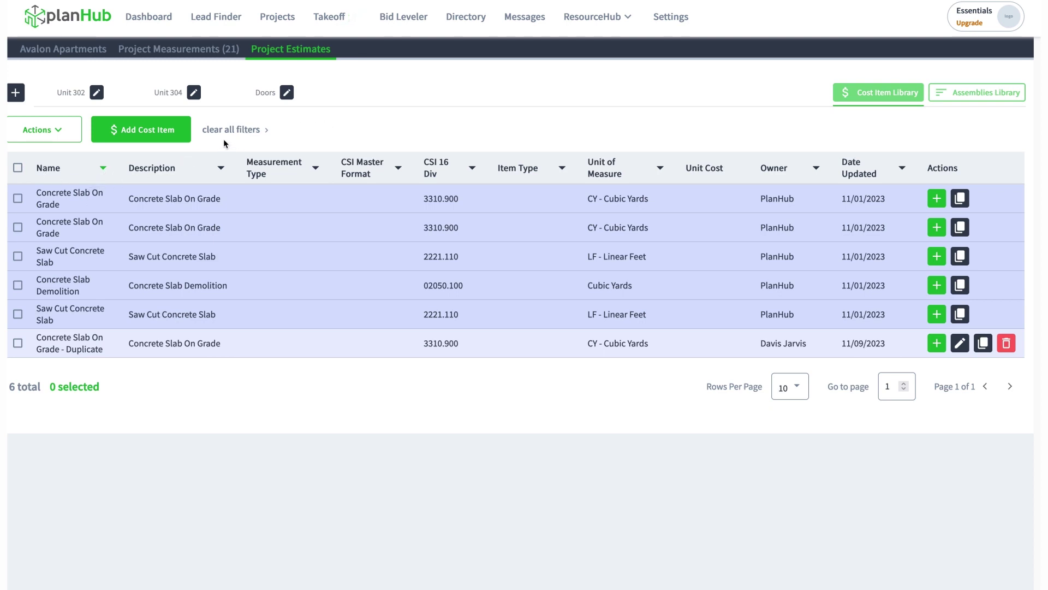
# Clear all library filters and bring up the Owner column filter
pyautogui.click(235, 129)
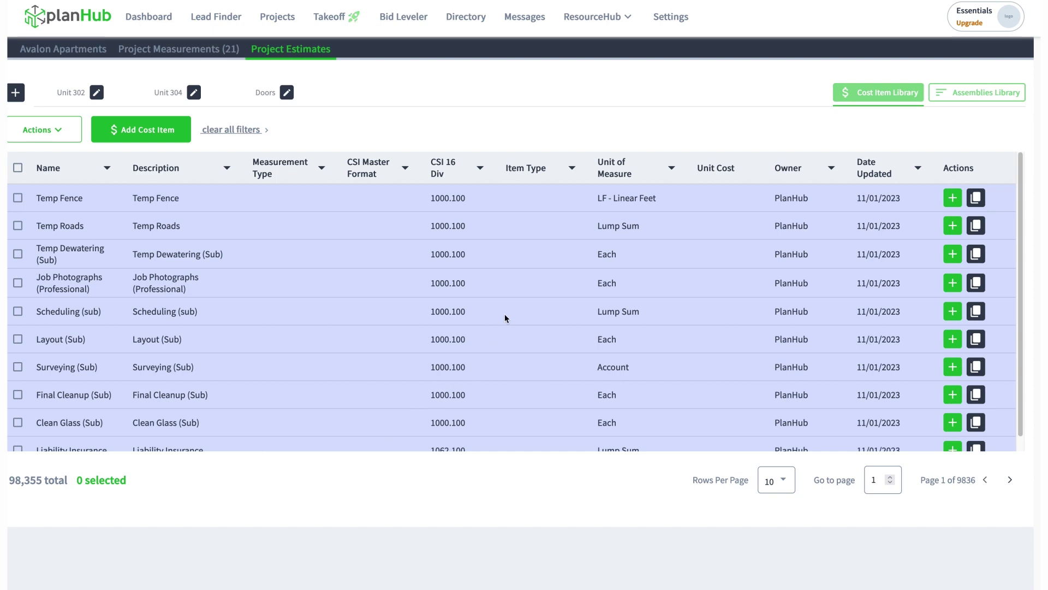
pyautogui.click(832, 167)
# Filter the library by owner to the user's name, leaving only Concrete Slab On Grade - Duplicate
pyautogui.click(756, 301)
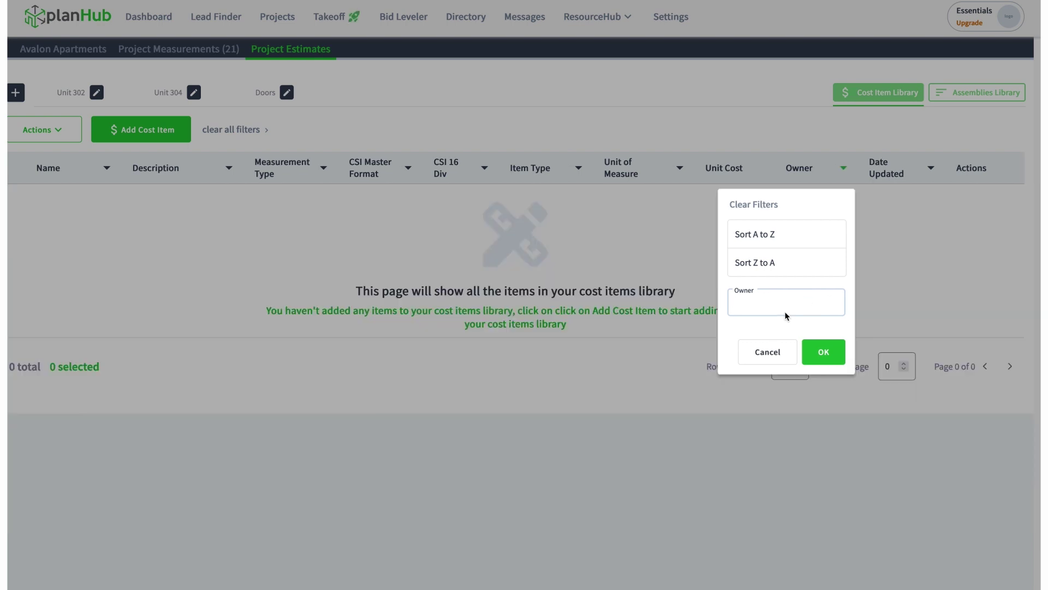
pyautogui.write('jarvis')
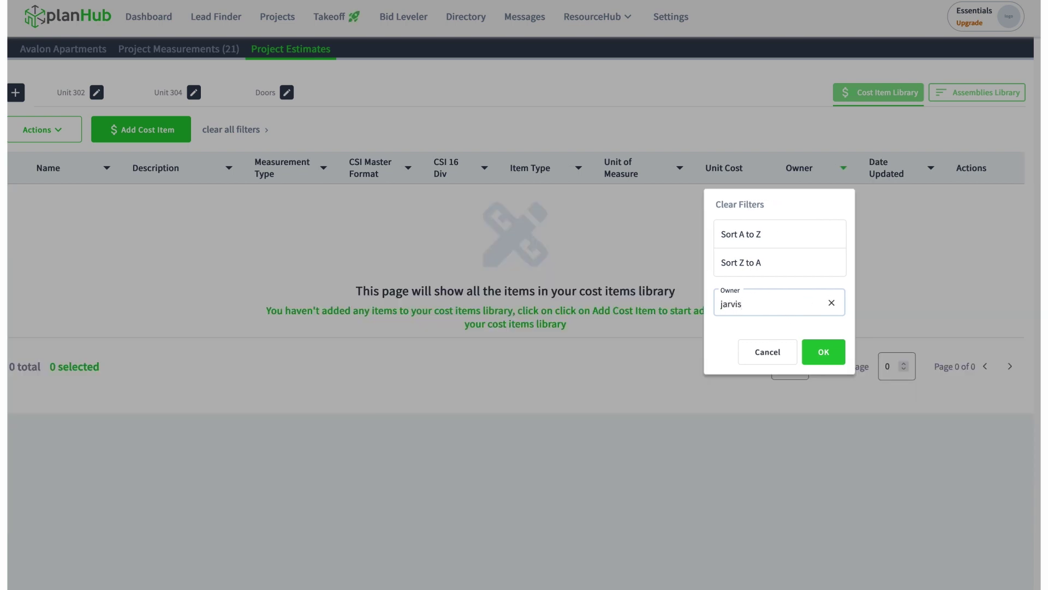
pyautogui.click(826, 350)
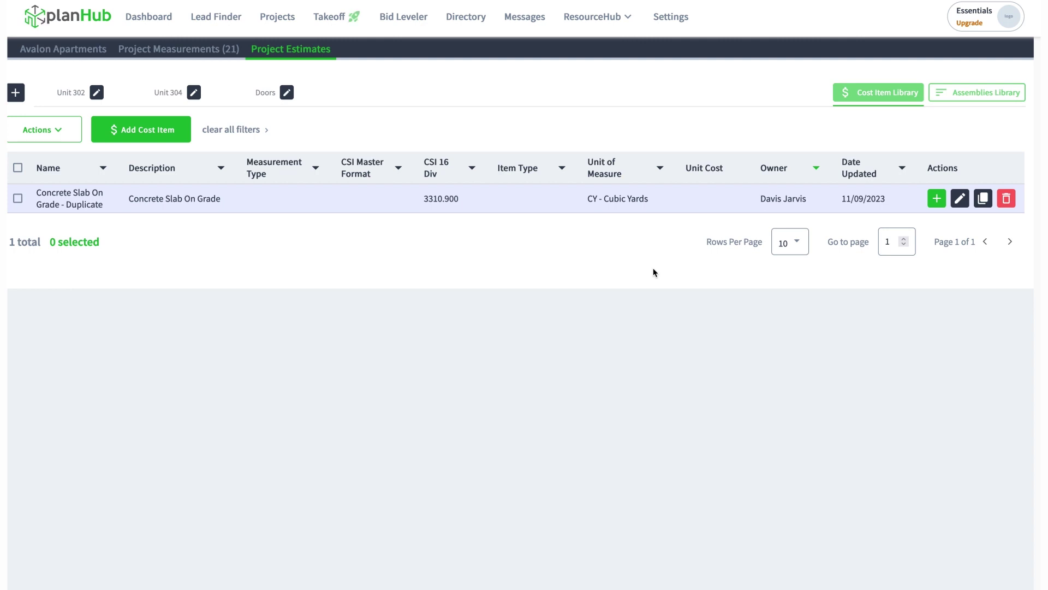
# Rename the duplicated slab item to 4" 3000 PSI Concrete Slab
pyautogui.click(960, 198)
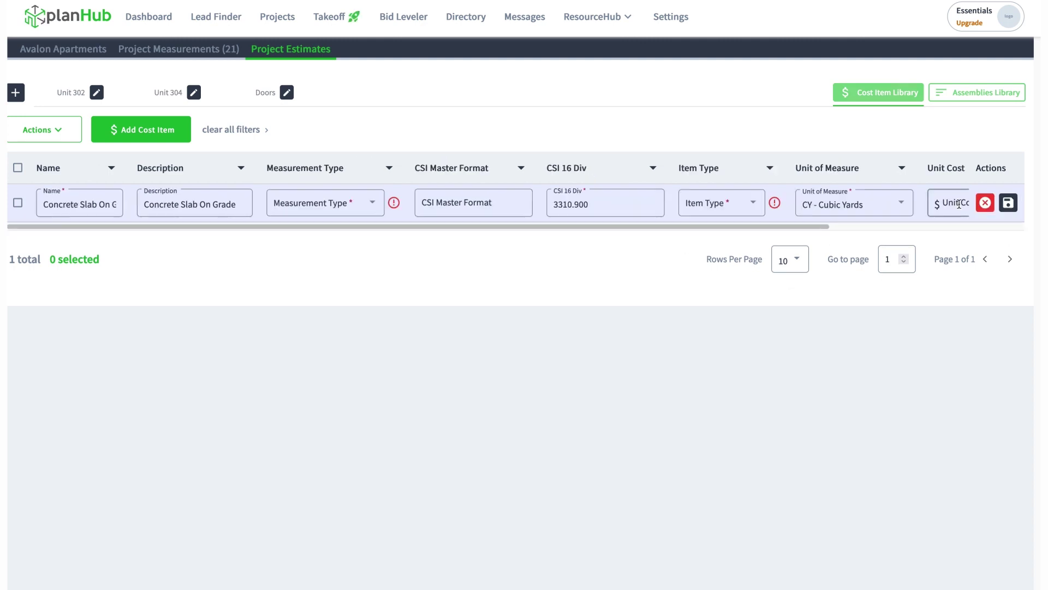
pyautogui.click(99, 204)
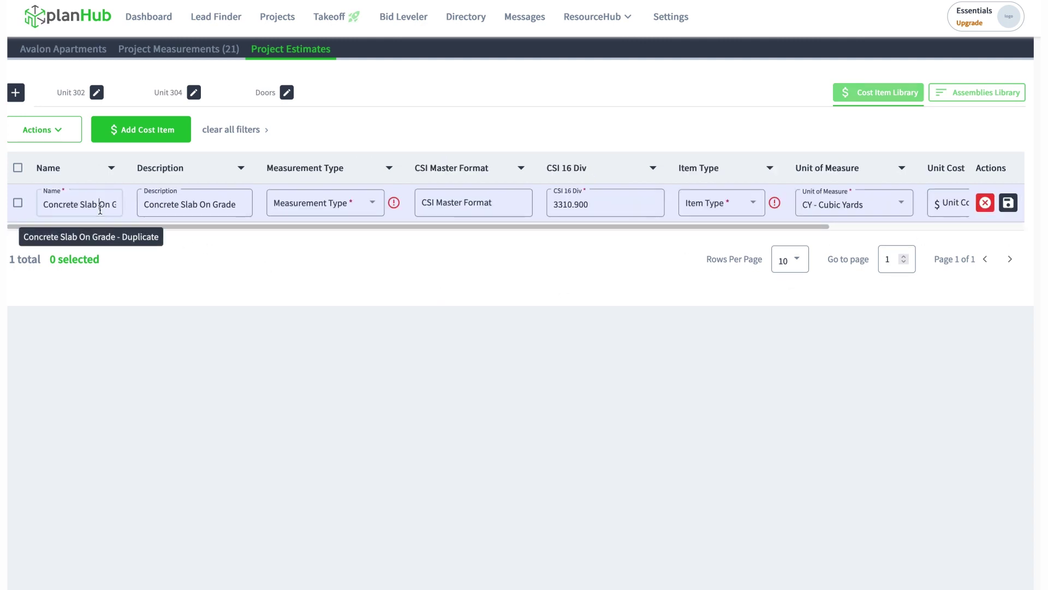
pyautogui.moveTo(99, 204); pyautogui.dragTo(171, 206)
pyautogui.press('BackSpace')
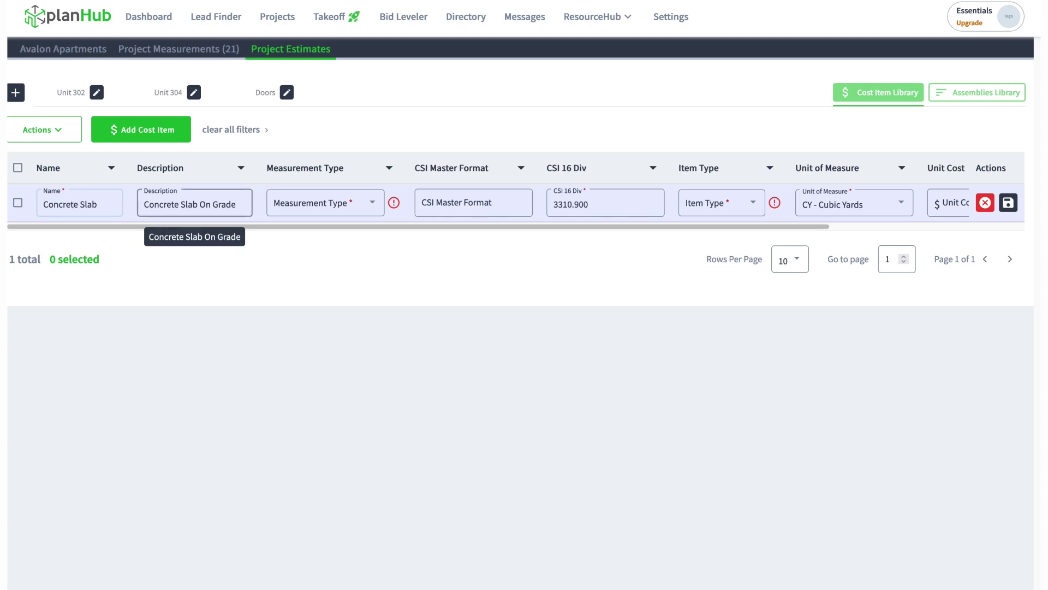
pyautogui.write('4" ')
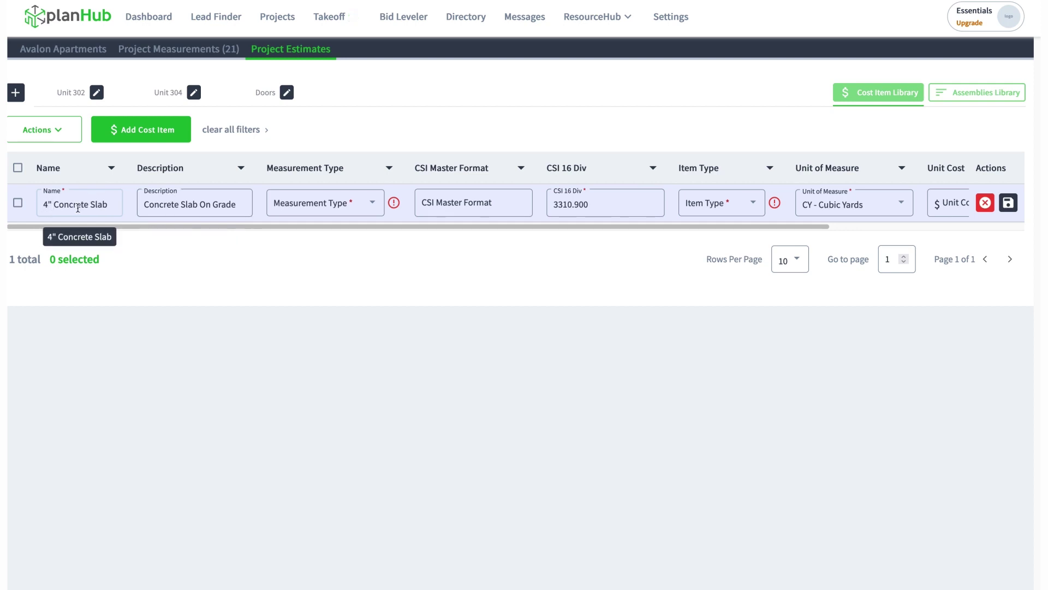
pyautogui.write('3000')
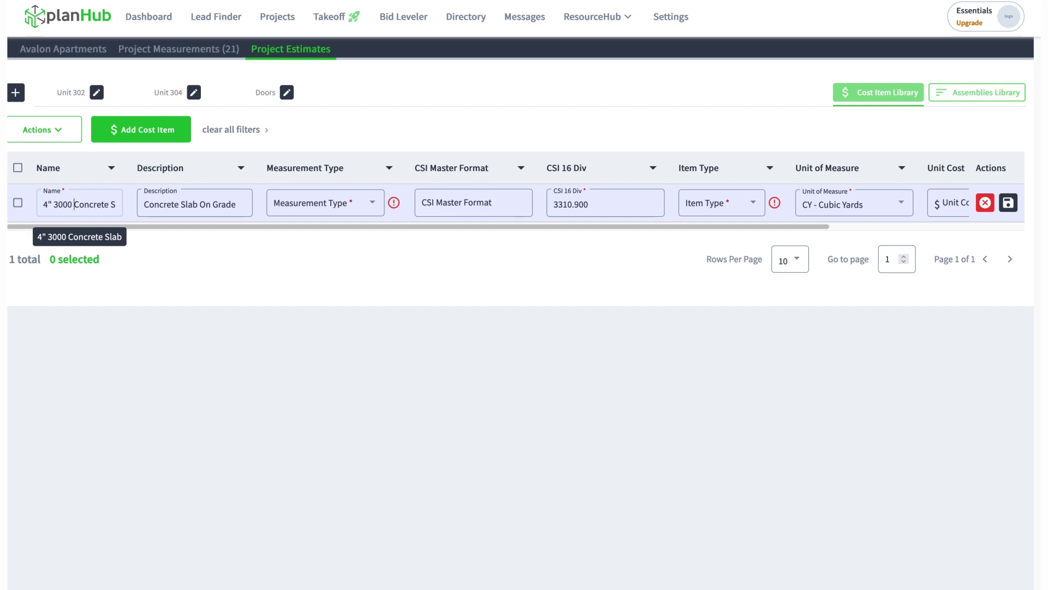
pyautogui.write(' Pl')
pyautogui.press('BackSpace')
pyautogui.press('BackSpace')
pyautogui.write('PSI')
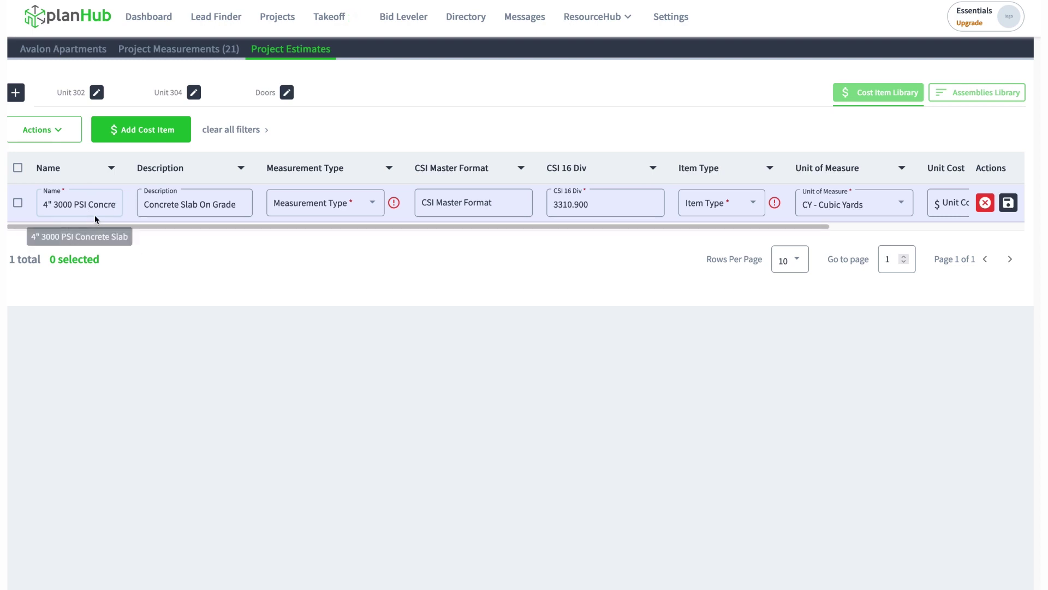
# Give it Volume measurement, Materials item type and a $45.00 unit cost, and save
pyautogui.click(364, 205)
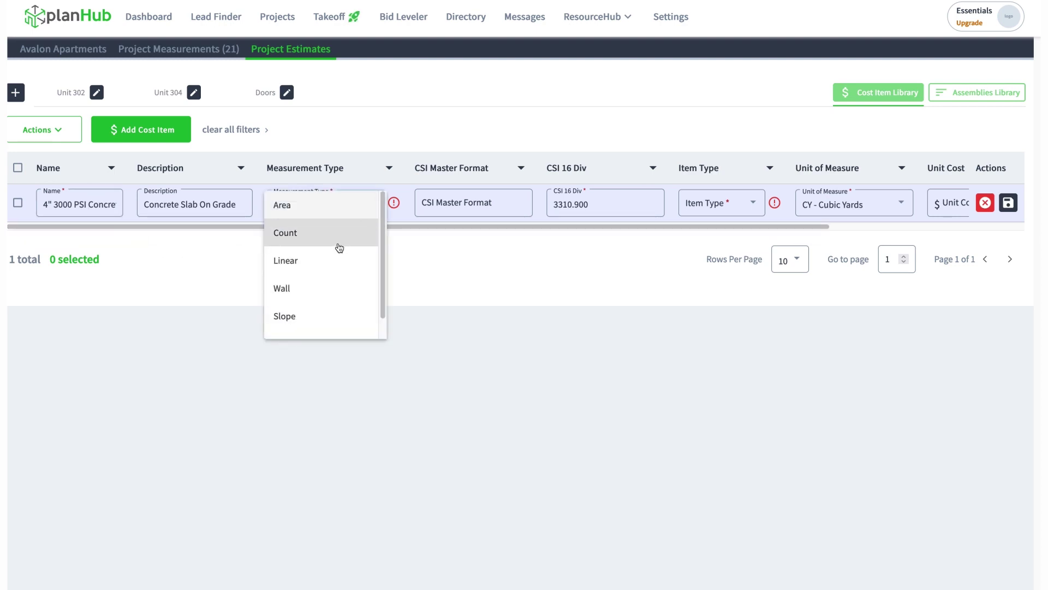
pyautogui.scroll(-1, 326, 246)
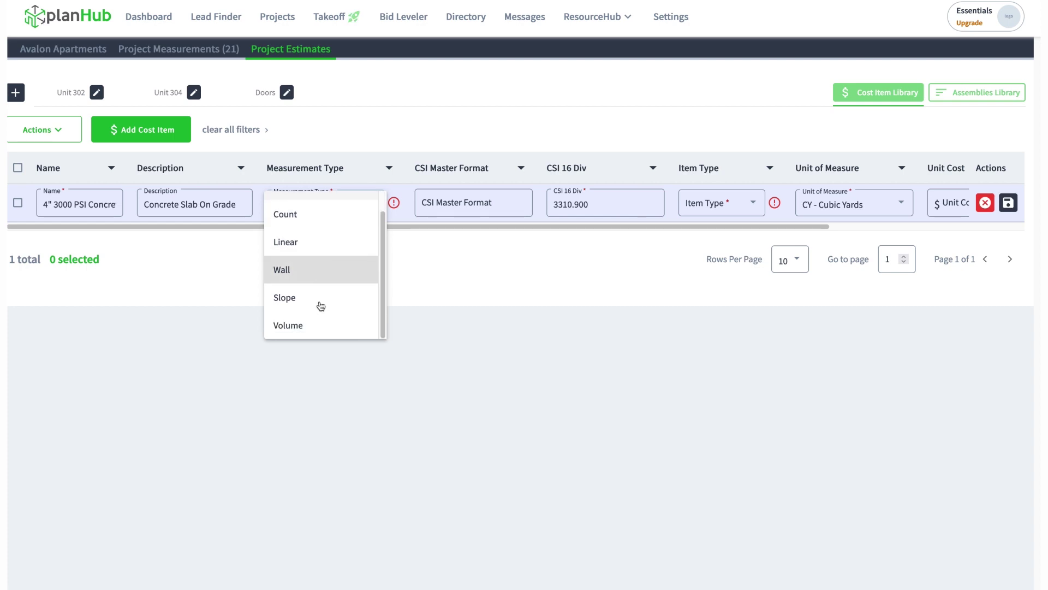
pyautogui.click(321, 325)
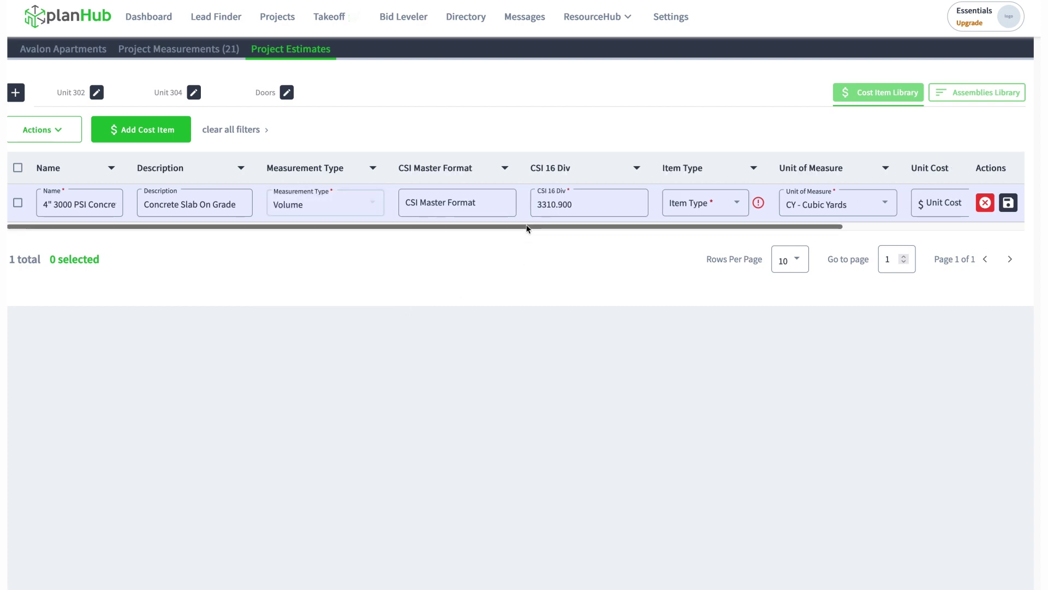
pyautogui.moveTo(528, 228); pyautogui.dragTo(713, 222)
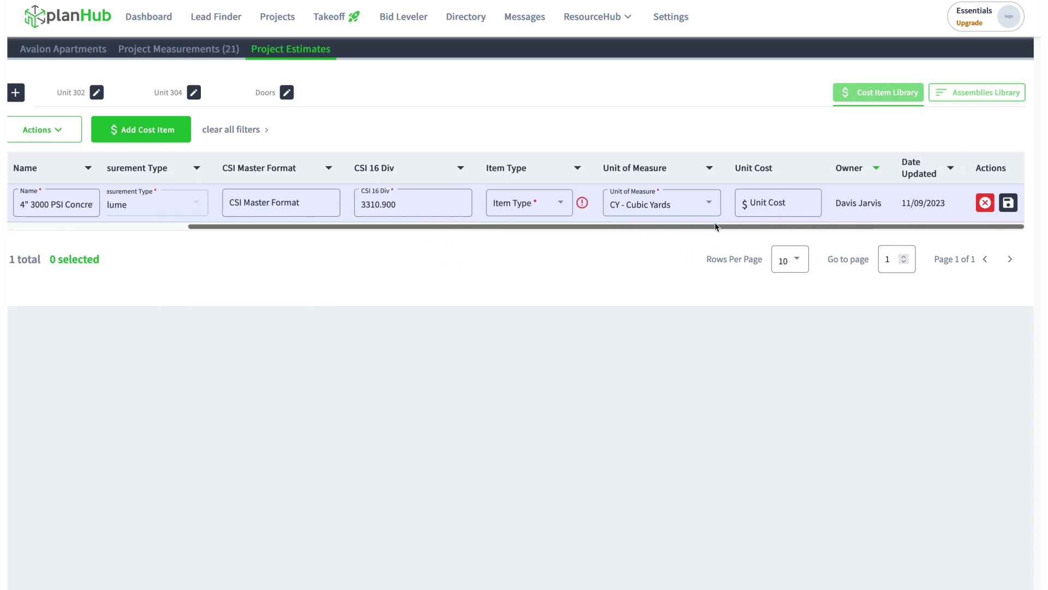
pyautogui.click(567, 204)
pyautogui.click(550, 296)
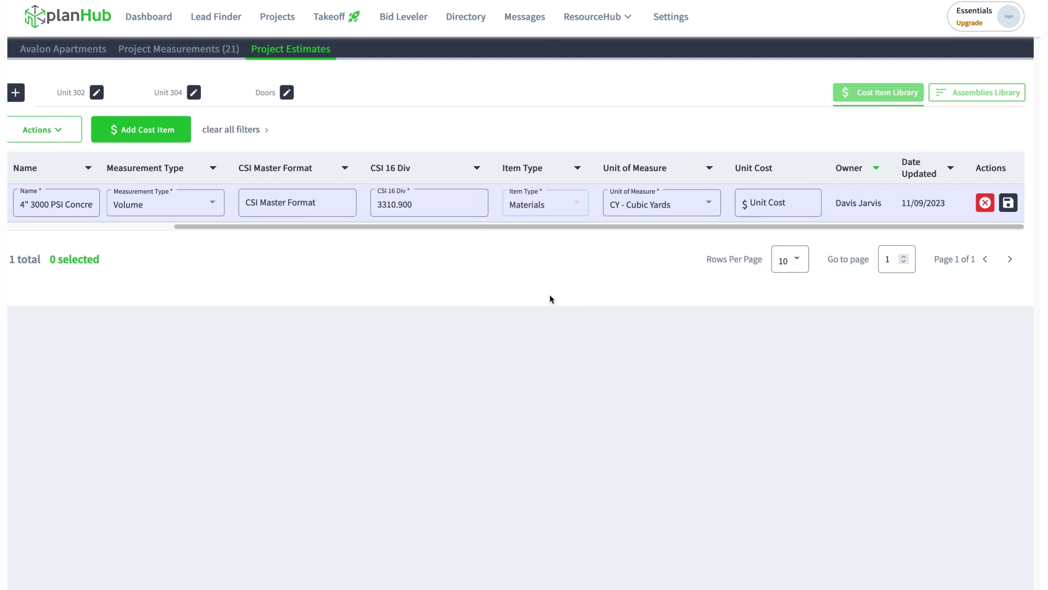
pyautogui.click(763, 209)
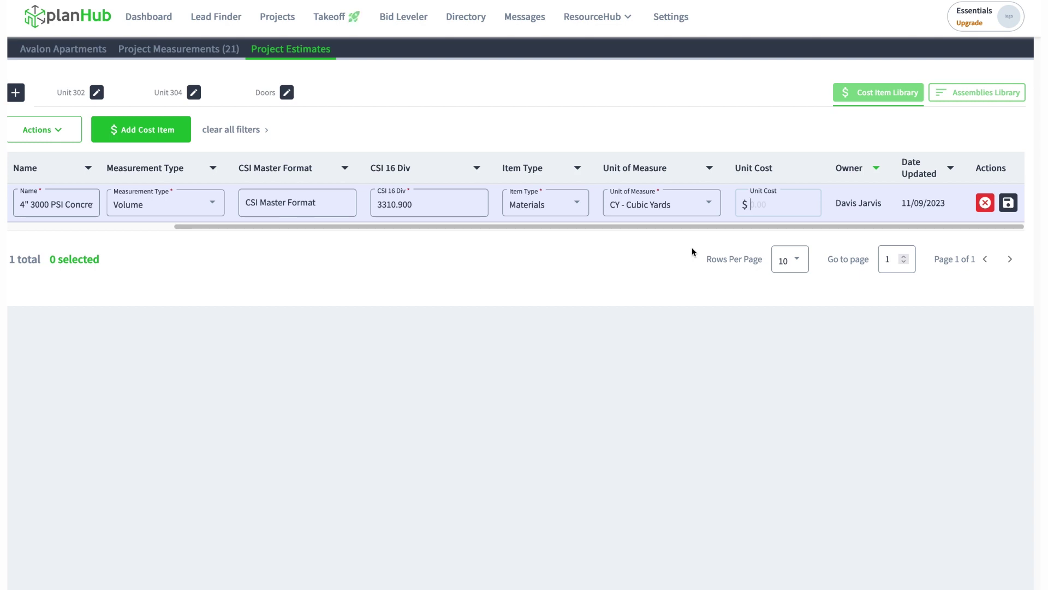
pyautogui.write('45')
pyautogui.click(1008, 204)
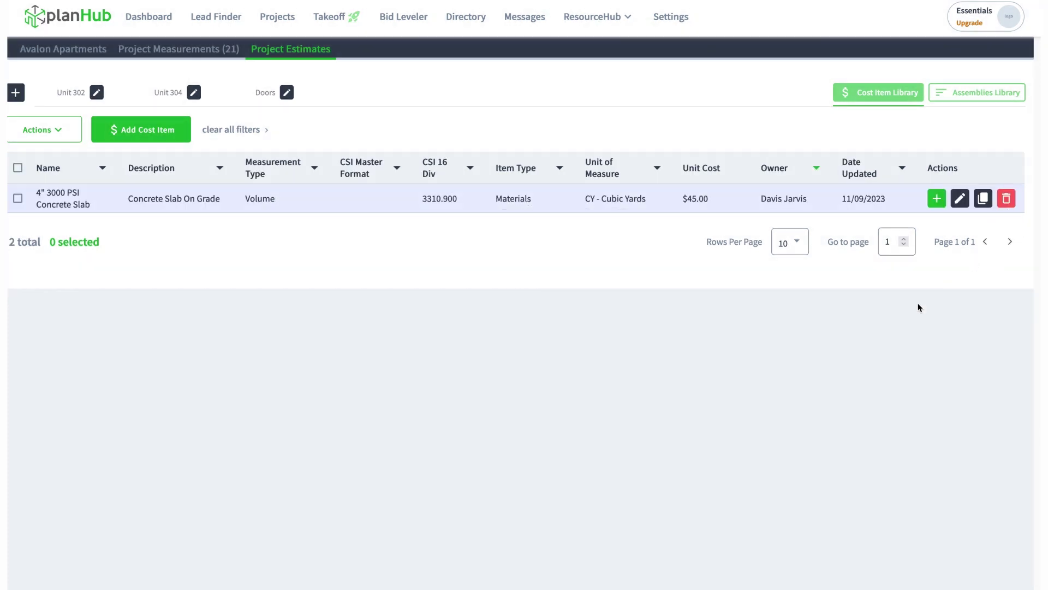
# Add the 4" 3000 PSI Concrete Slab library item to the Unit 302 estimate and view it there
pyautogui.click(937, 199)
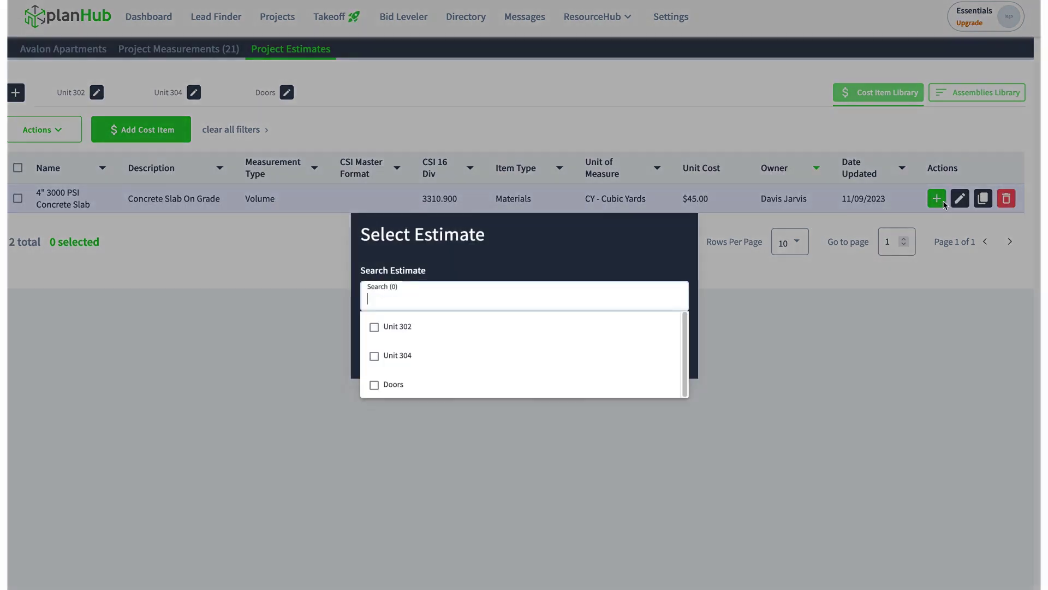
pyautogui.click(407, 328)
pyautogui.click(629, 266)
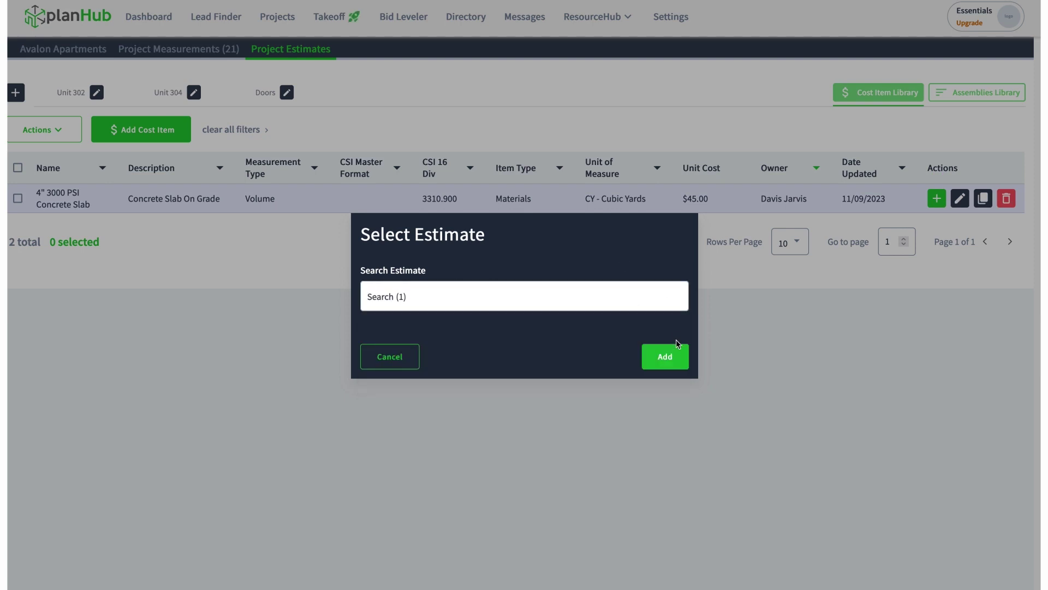
pyautogui.click(677, 355)
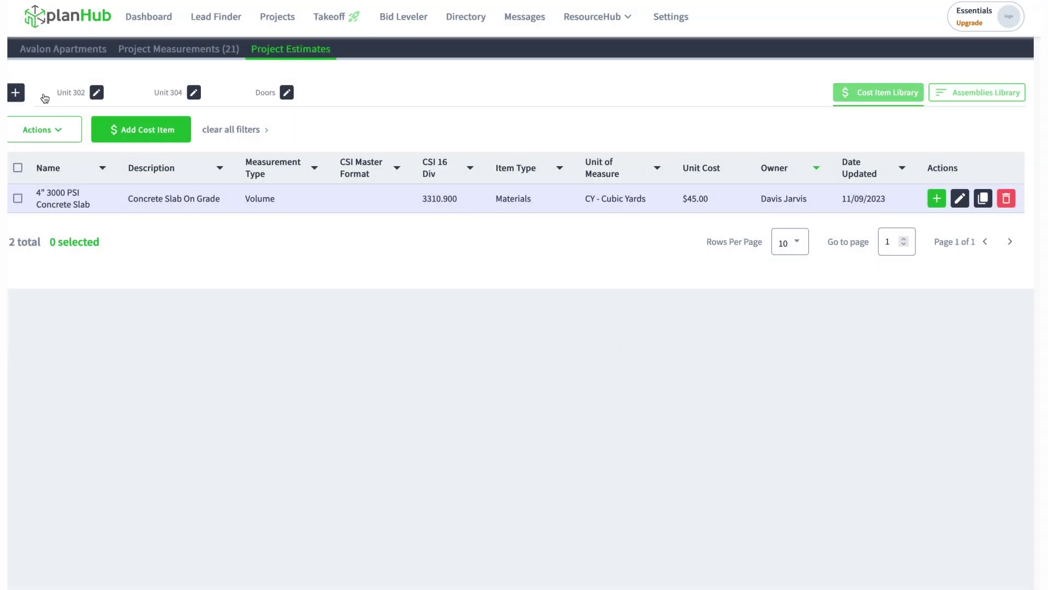
pyautogui.click(69, 92)
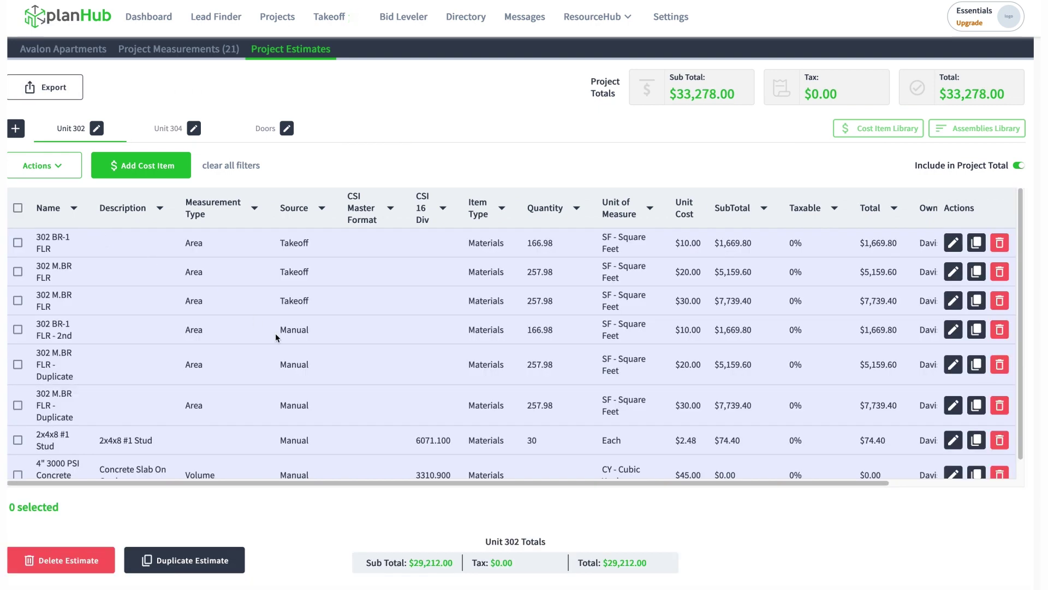
pyautogui.scroll(-1, 275, 333)
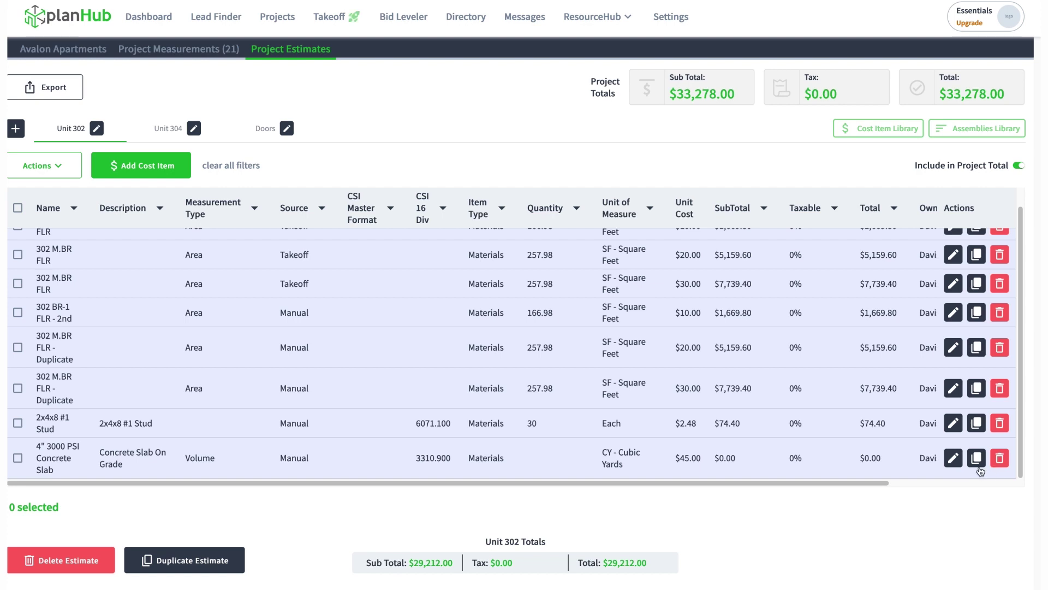
# Set the concrete slab line's quantity to 100 cubic yards, totalling $4,500.00
pyautogui.click(953, 458)
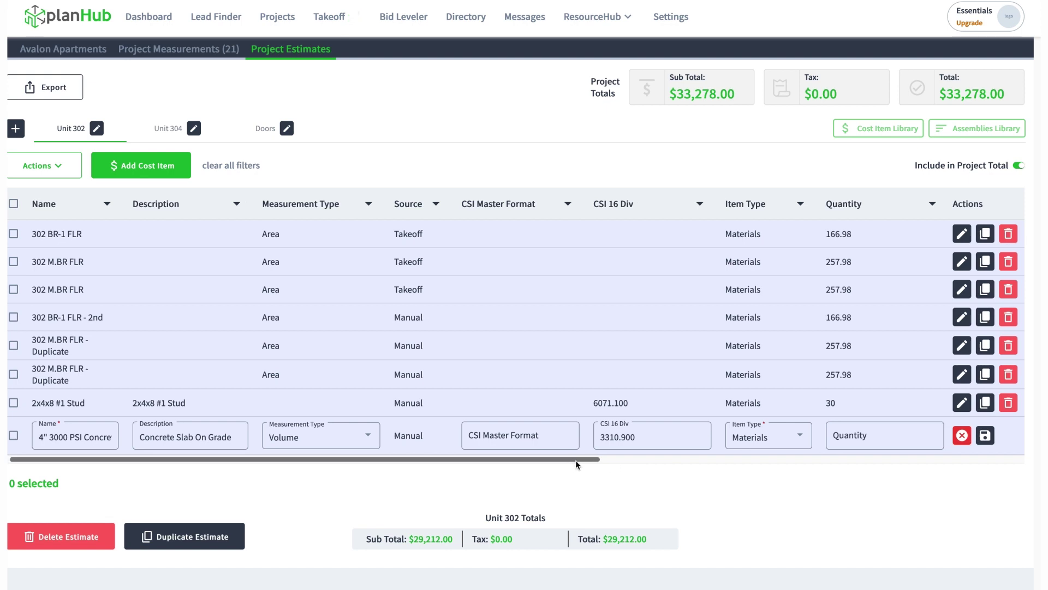
pyautogui.moveTo(576, 459); pyautogui.dragTo(917, 460)
pyautogui.click(418, 434)
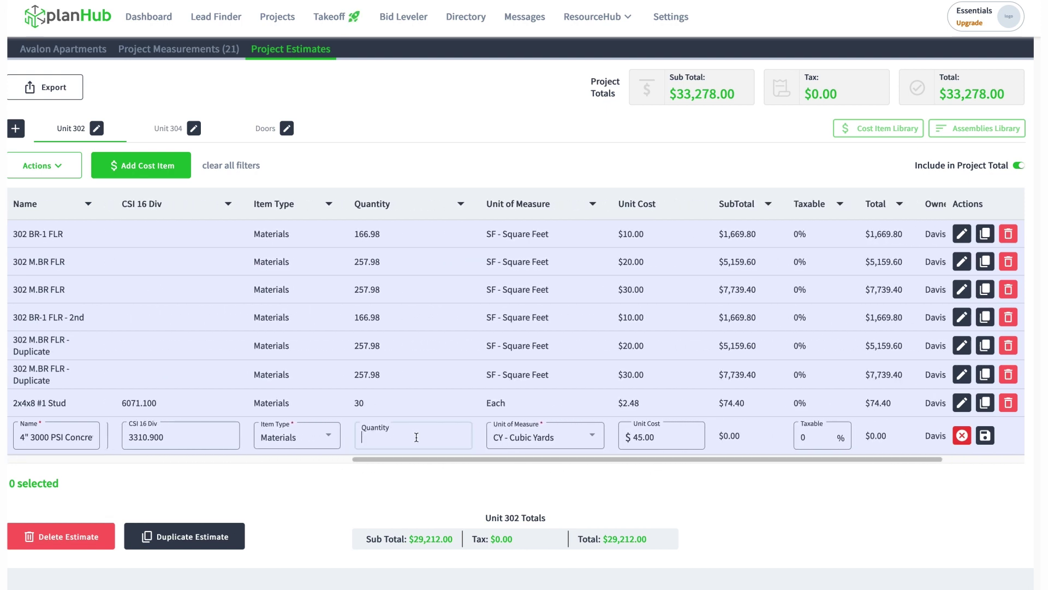
pyautogui.write('100')
pyautogui.click(985, 435)
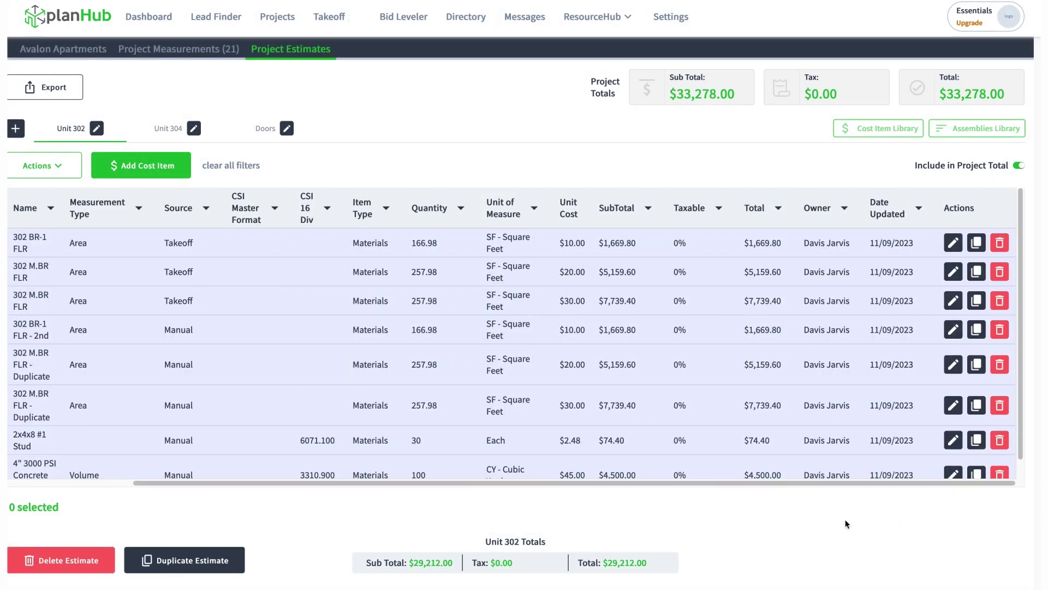
pyautogui.scroll(-1, 740, 434)
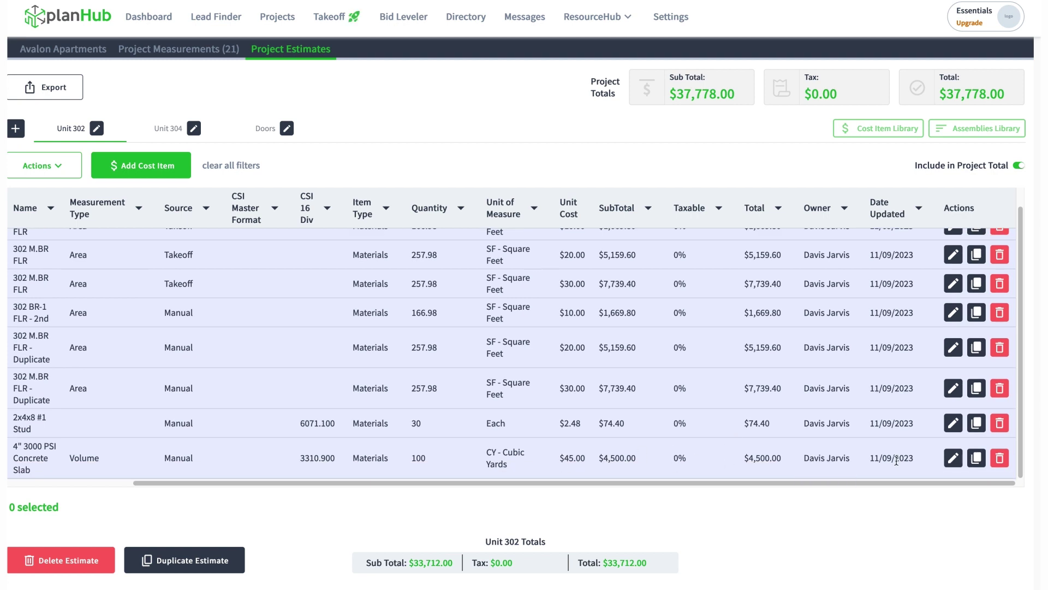
pyautogui.click(891, 133)
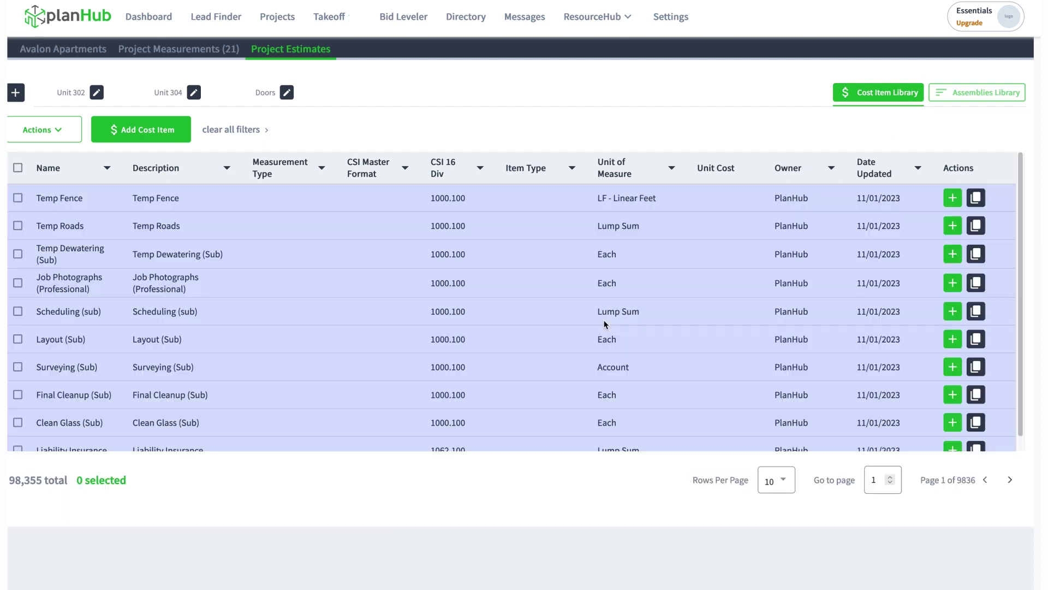
# Filter the cost item library's Owner column by the user's name to show only the concrete slab item
pyautogui.click(830, 168)
pyautogui.click(764, 304)
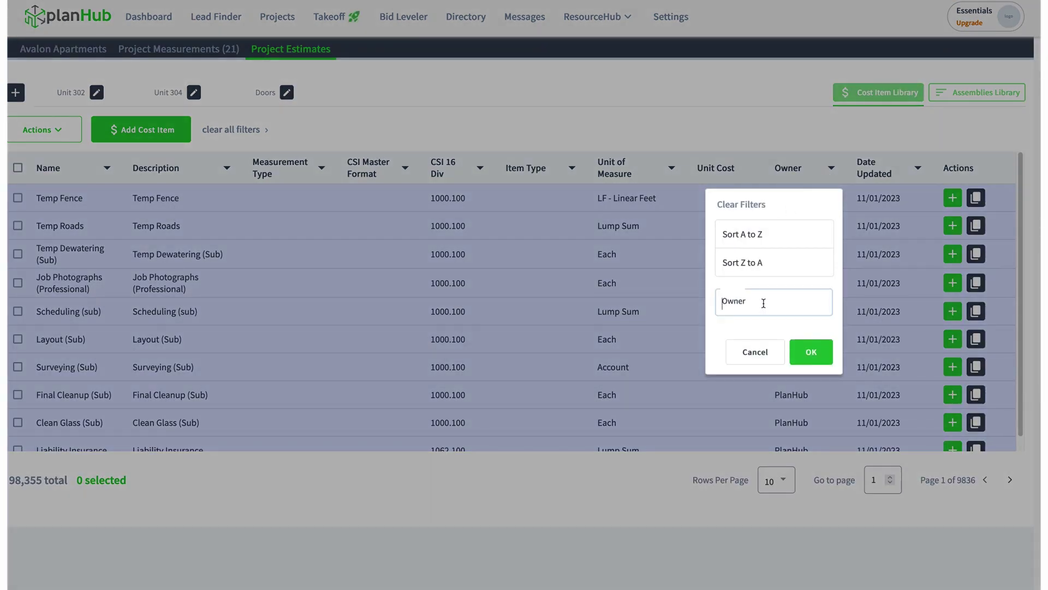
pyautogui.write('jarvi')
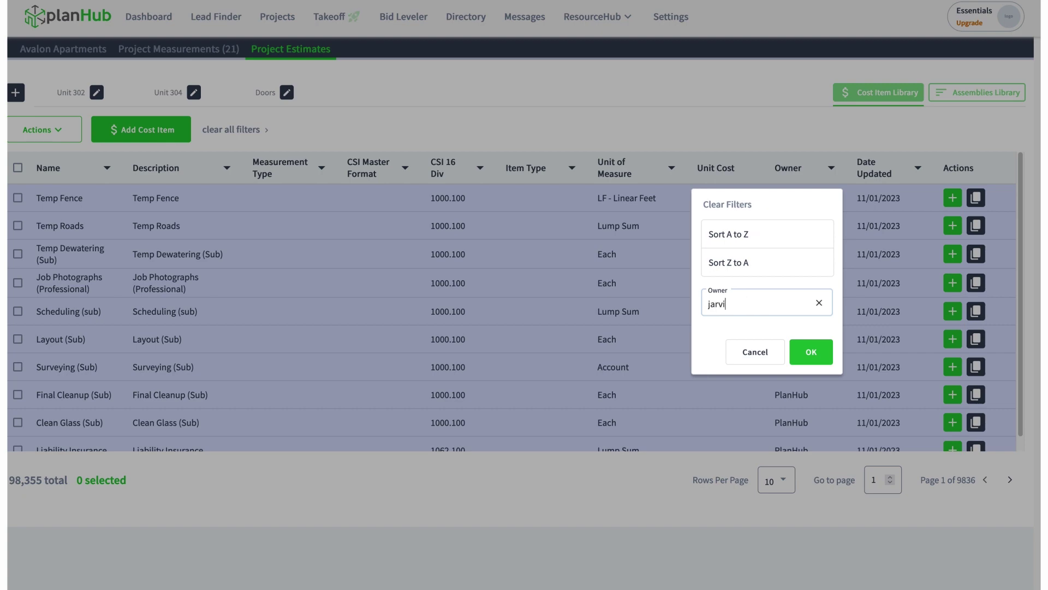
pyautogui.write('s')
pyautogui.click(812, 352)
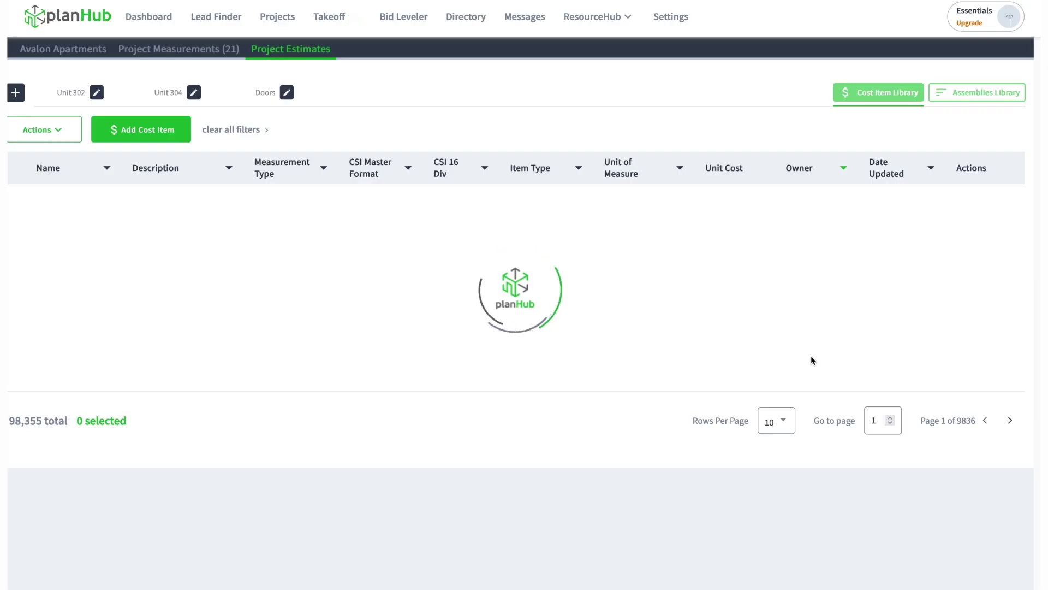